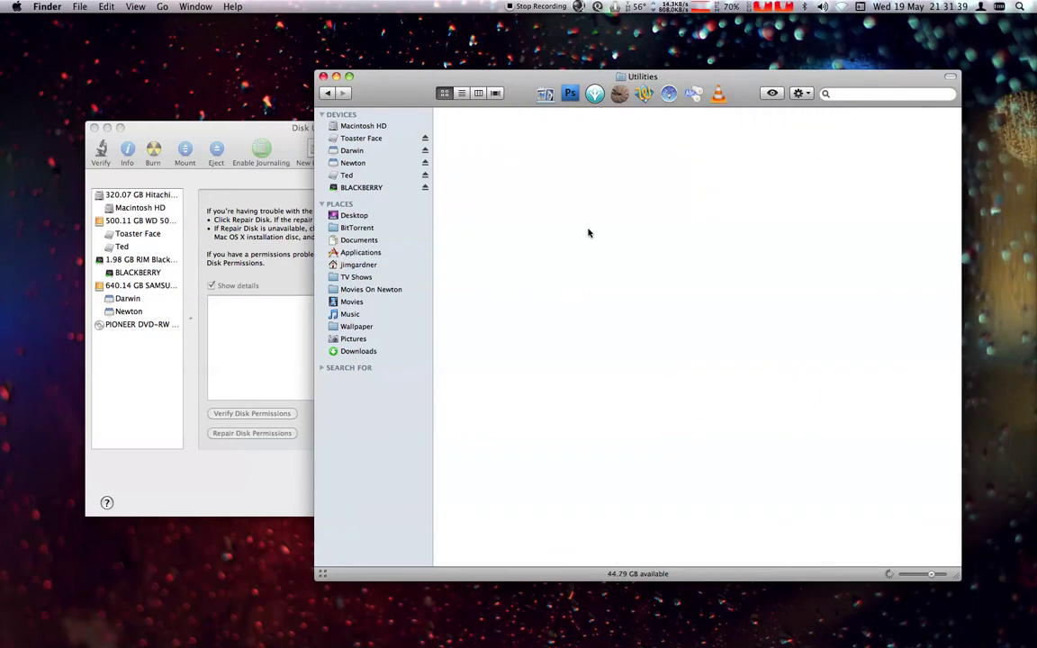
- Locate Disk Utility.app in the Utilities folder, show the folder's path, and switch to the open Disk Utility window
{"action": "left_click", "coordinate": [678, 252]}
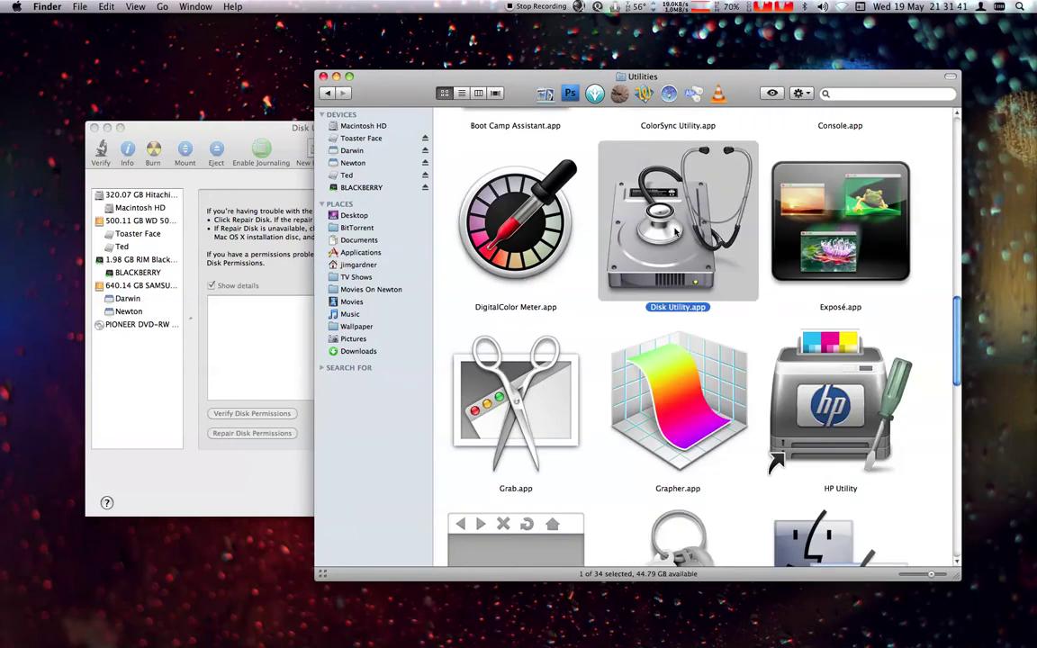
{"action": "left_click", "coordinate": [643, 80], "text": "super"}
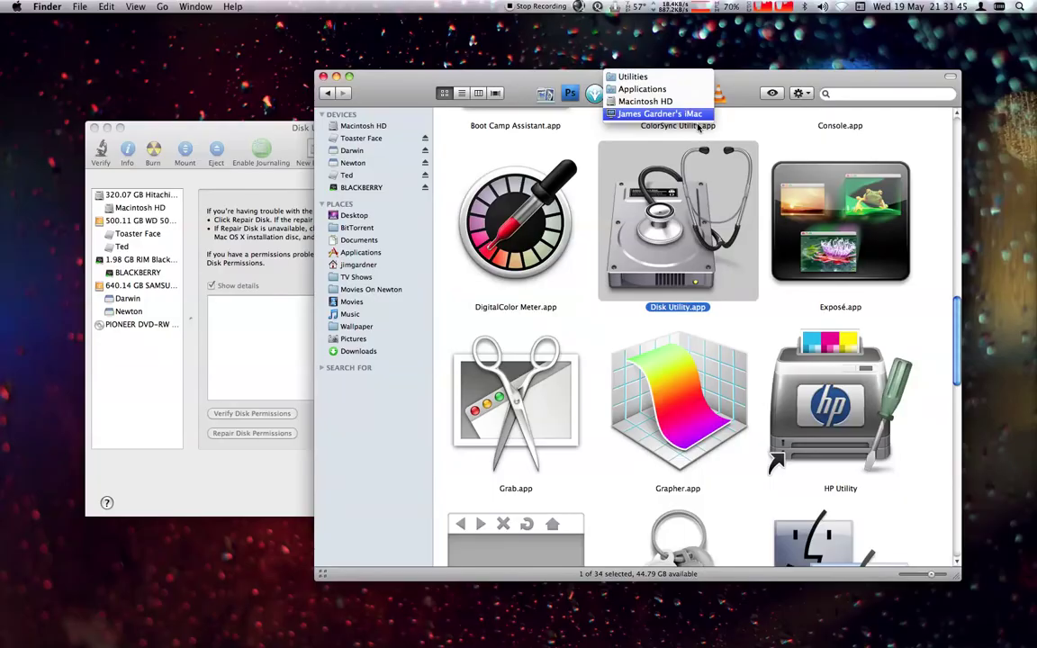
{"action": "left_click", "coordinate": [257, 138], "text": "alt"}
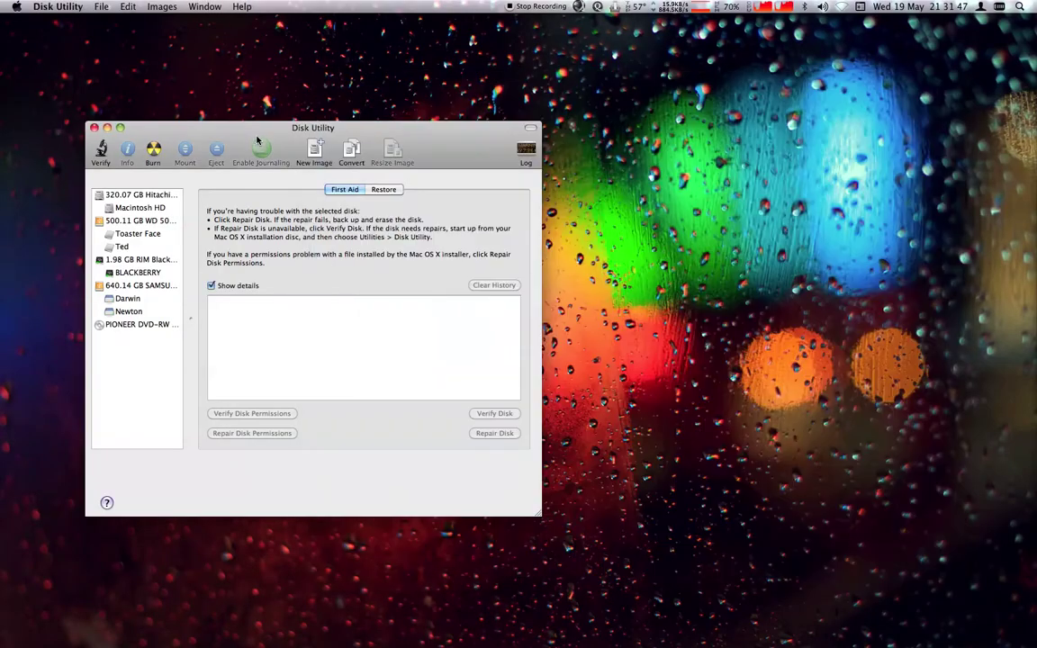
- Start a new blank disk image saved to the Desktop with the file name Secure Image File
{"action": "left_click_drag", "start_coordinate": [258, 137], "coordinate": [281, 120]}
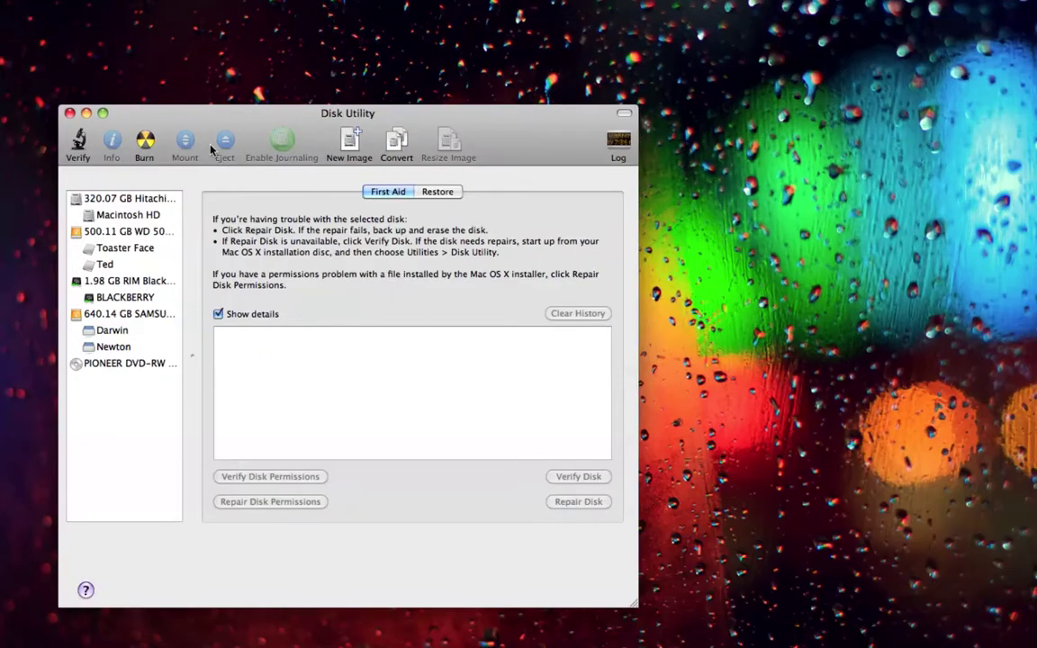
{"action": "left_click_drag", "start_coordinate": [209, 119], "coordinate": [393, 127]}
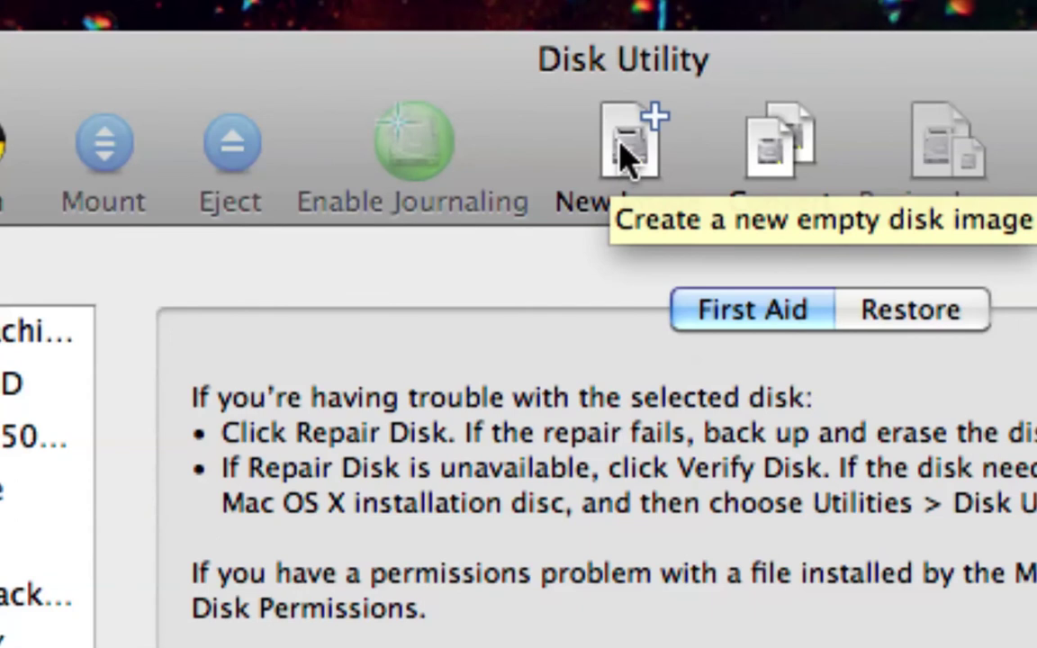
{"action": "left_click", "coordinate": [621, 148]}
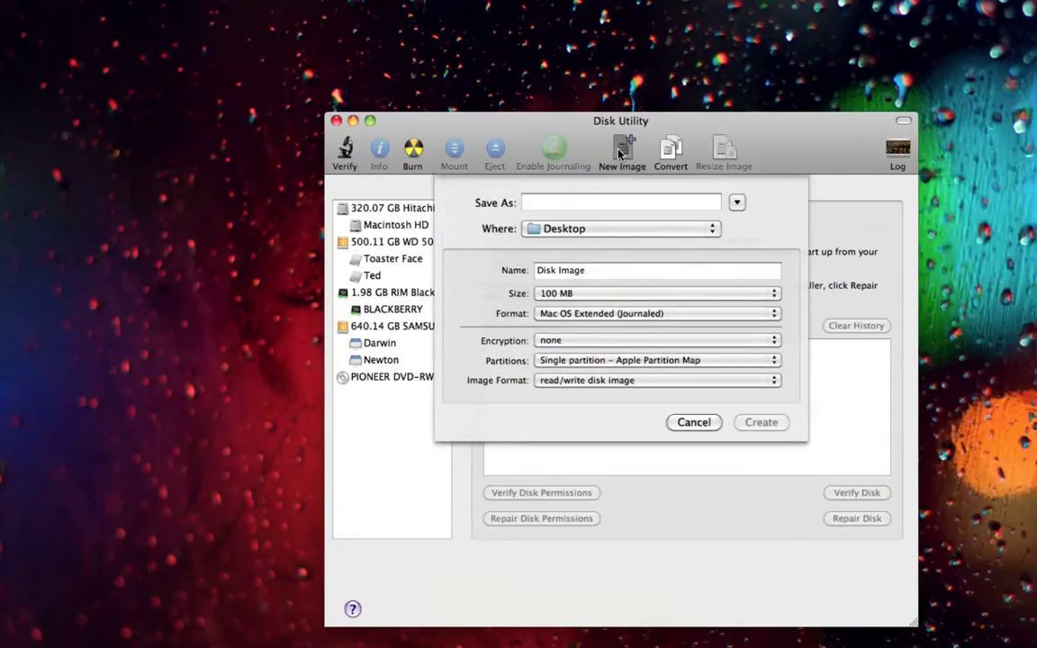
{"action": "left_click_drag", "start_coordinate": [517, 132], "coordinate": [349, 89]}
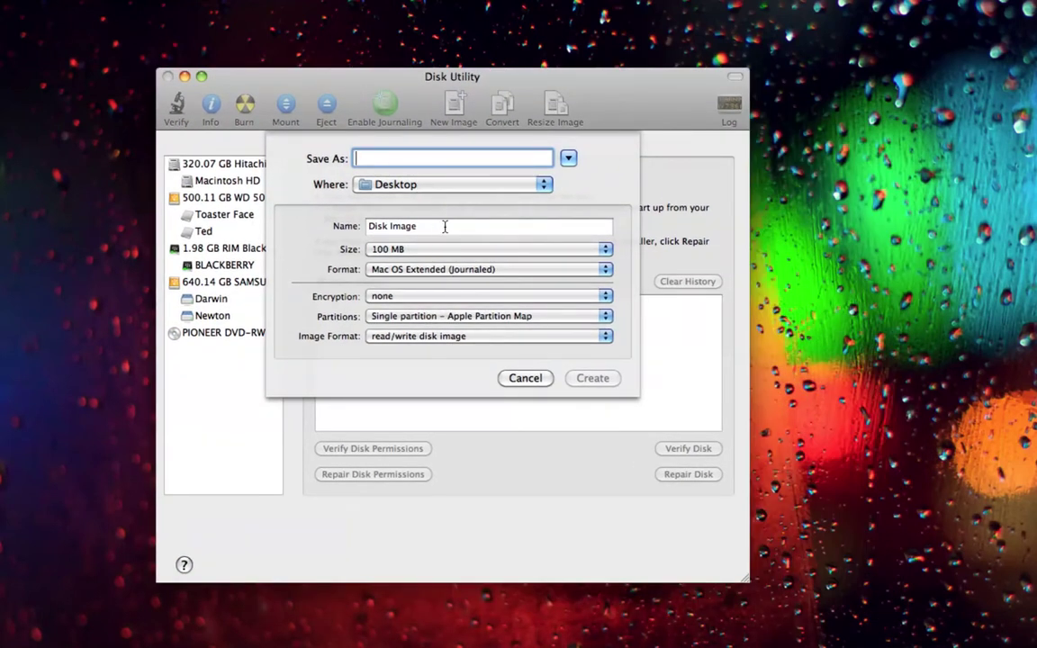
{"action": "type", "text": "Secure Image"}
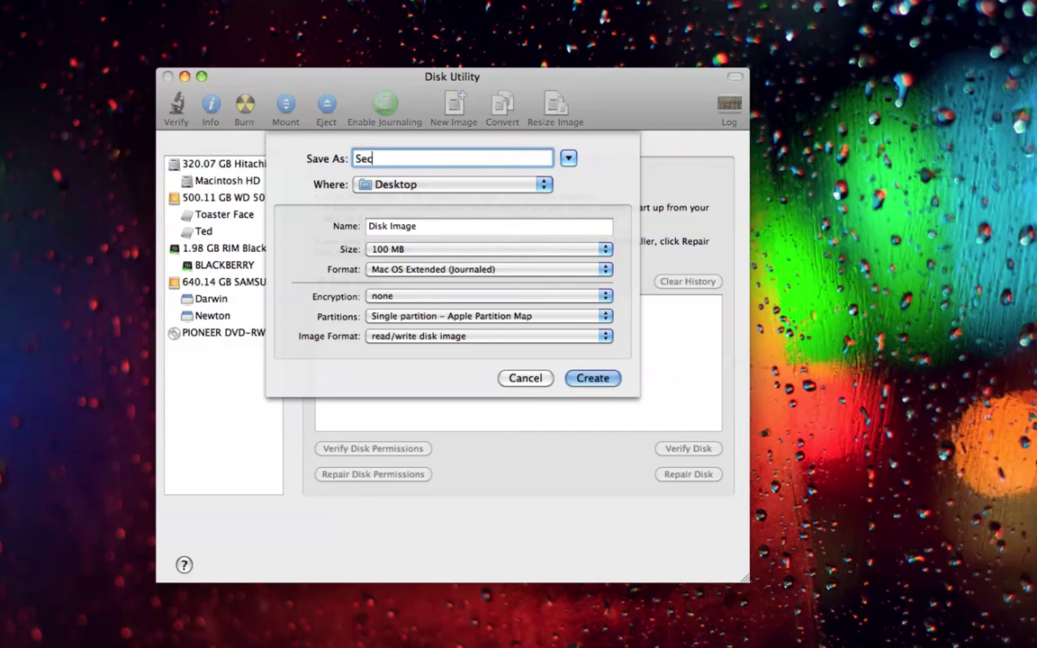
{"action": "type", "text": " File"}
{"action": "key", "text": "Tab"}
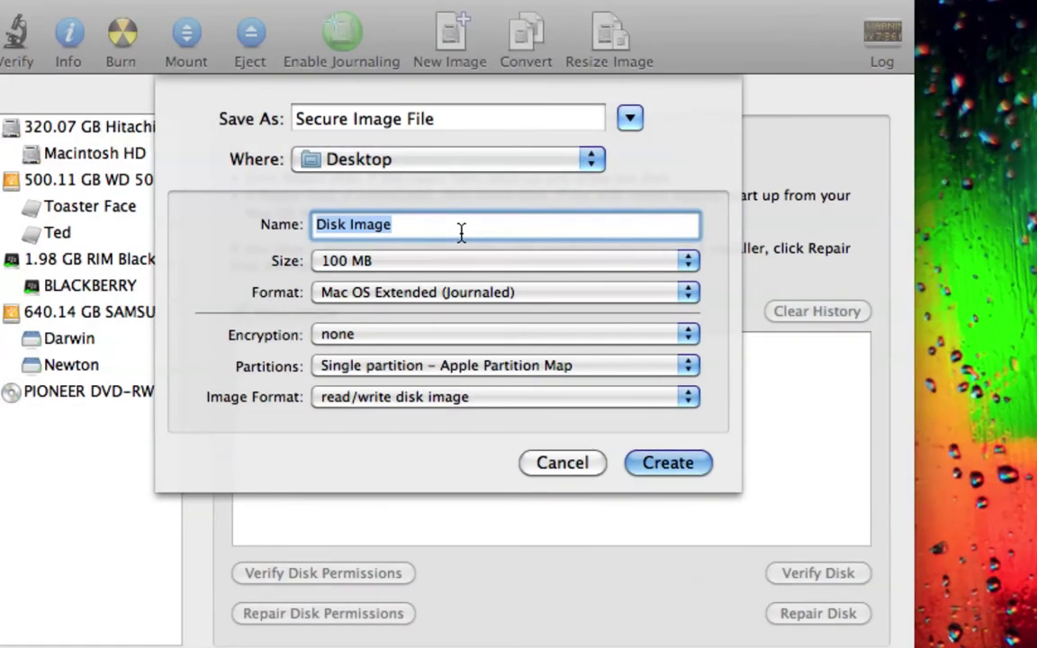
- Set the new image's volume name to Secure Disk Image
{"action": "type", "text": "Sure"}
{"action": "key", "text": "BackSpace"}
{"action": "key", "text": "BackSpace"}
{"action": "key", "text": "BackSpace"}
{"action": "type", "text": "ecure "}
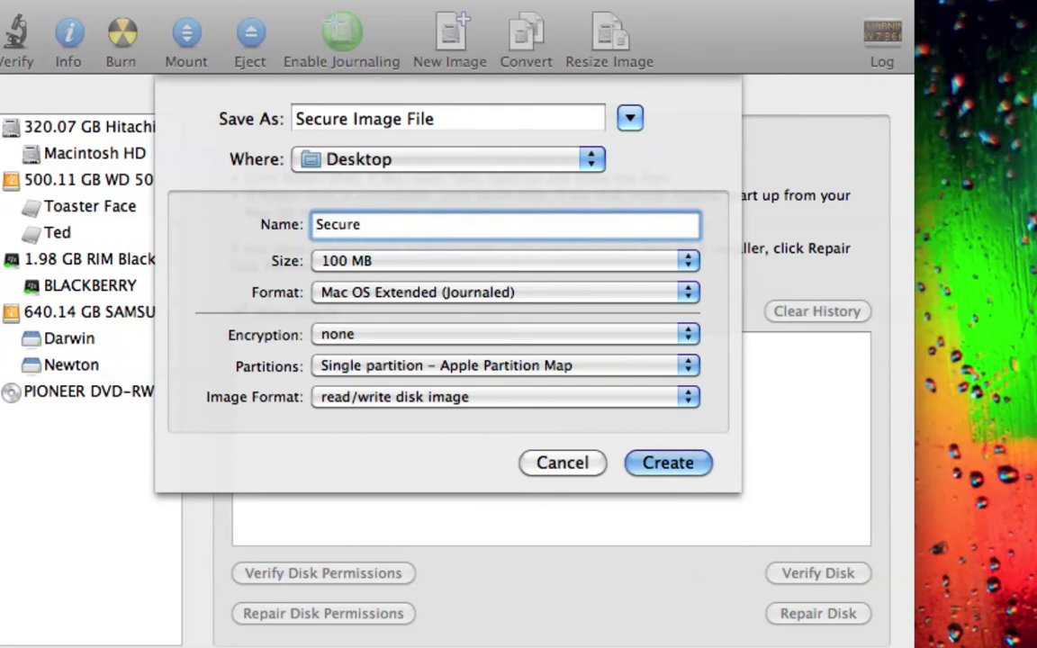
{"action": "type", "text": "Disk Image"}
- Set the image size to 4.6 GB (DVD-R/DVD-RAM) and keep the Mac OS Extended (Journaled) format
{"action": "left_click", "coordinate": [484, 260]}
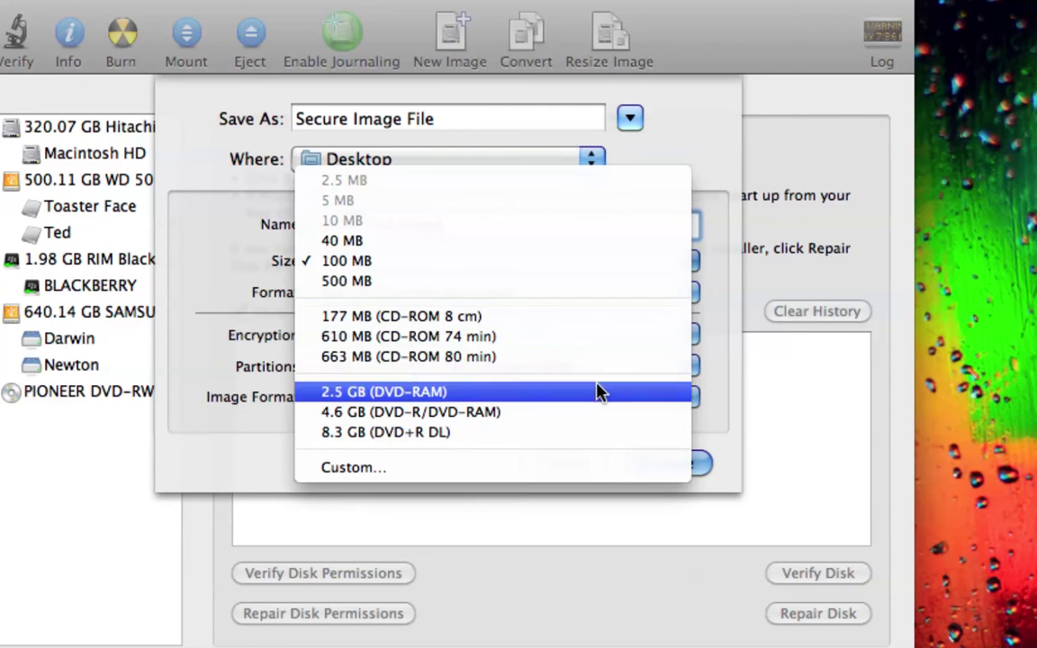
{"action": "left_click", "coordinate": [630, 412]}
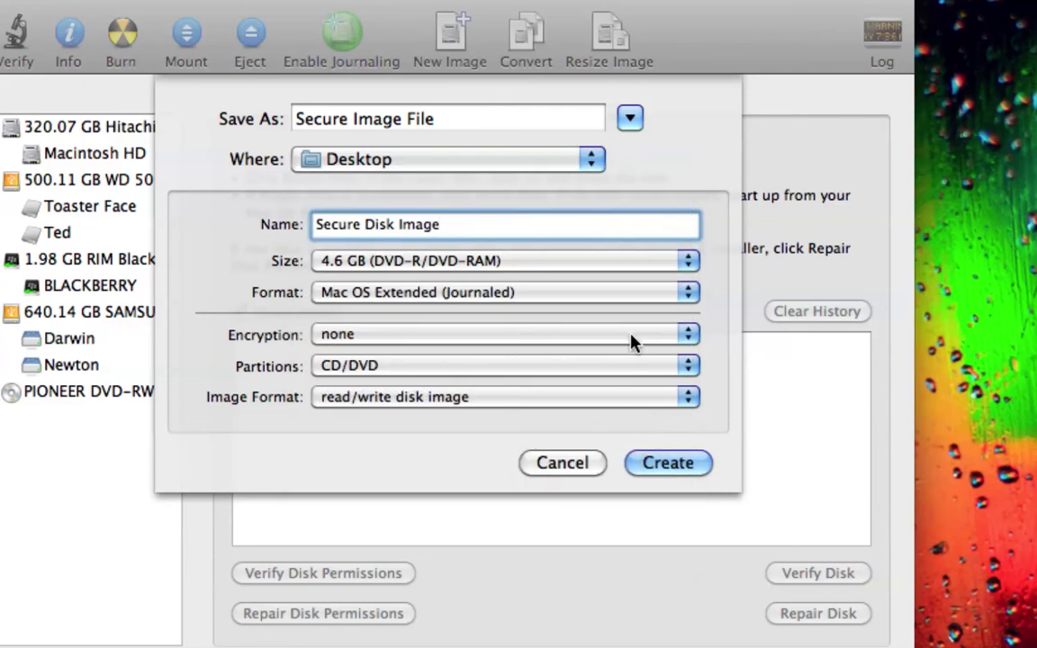
{"action": "left_click", "coordinate": [492, 295]}
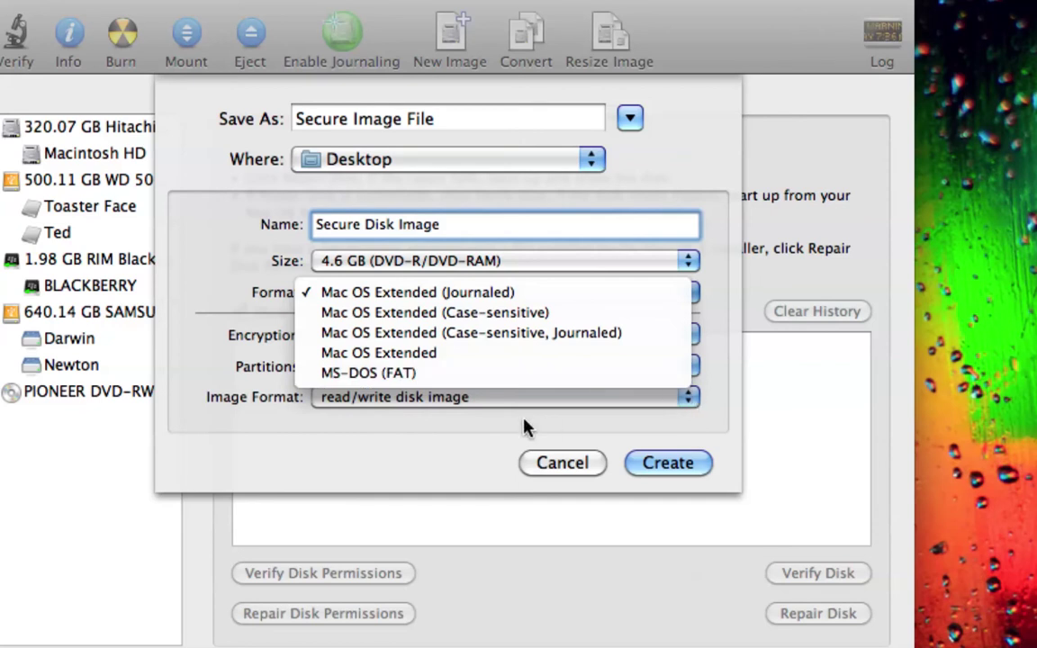
{"action": "left_click", "coordinate": [477, 450]}
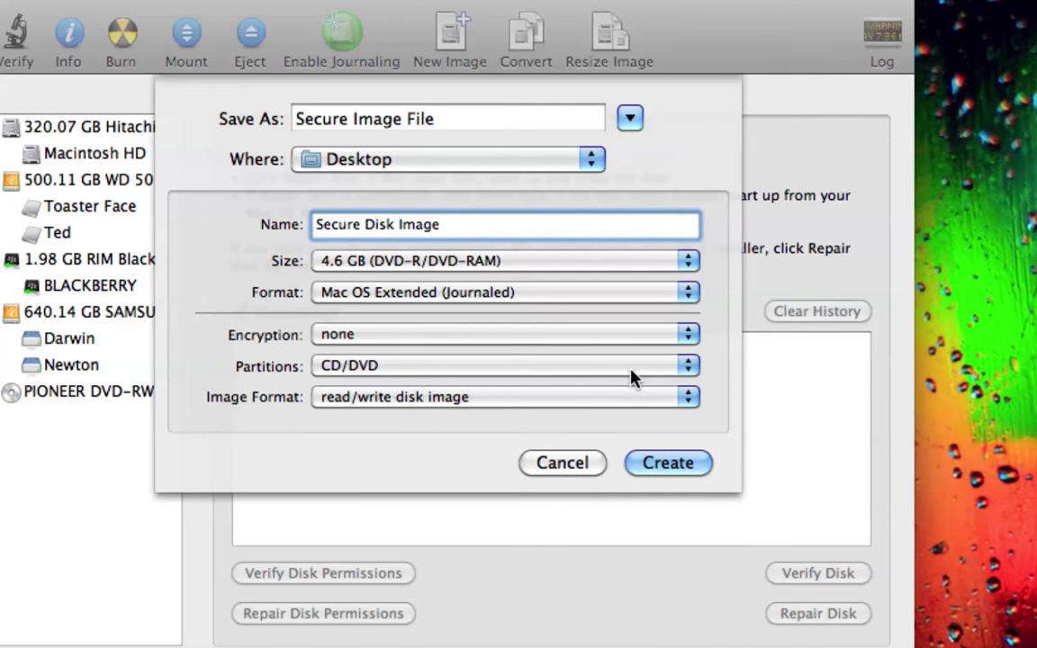
- Set the encryption to 256-bit AES and the partitions to Hard disk
{"action": "left_click", "coordinate": [404, 336]}
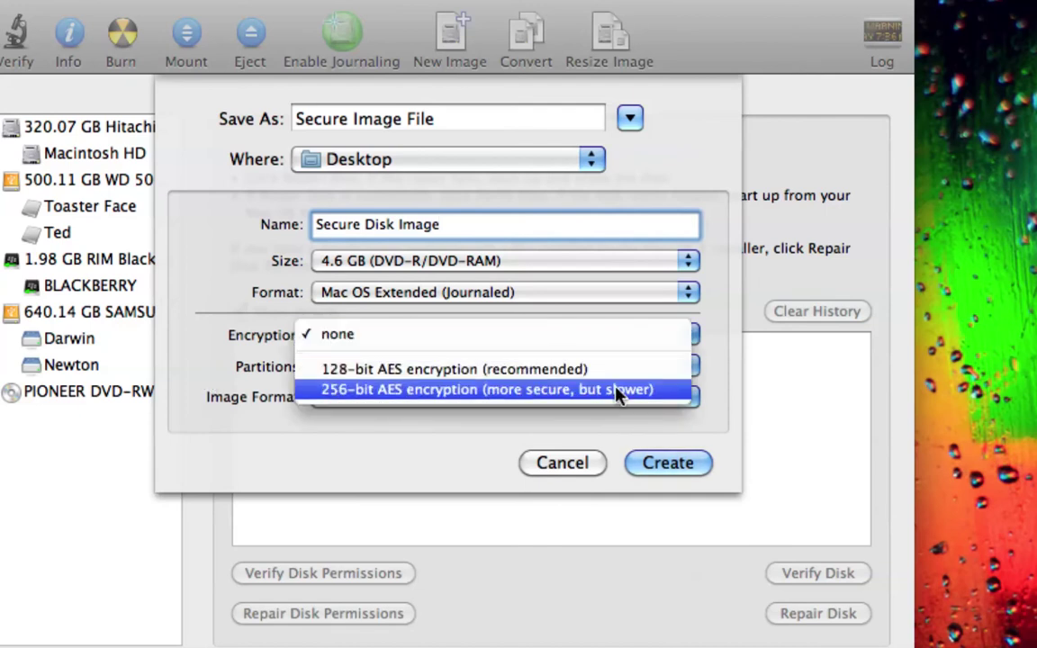
{"action": "left_click", "coordinate": [664, 391]}
{"action": "left_click", "coordinate": [389, 369]}
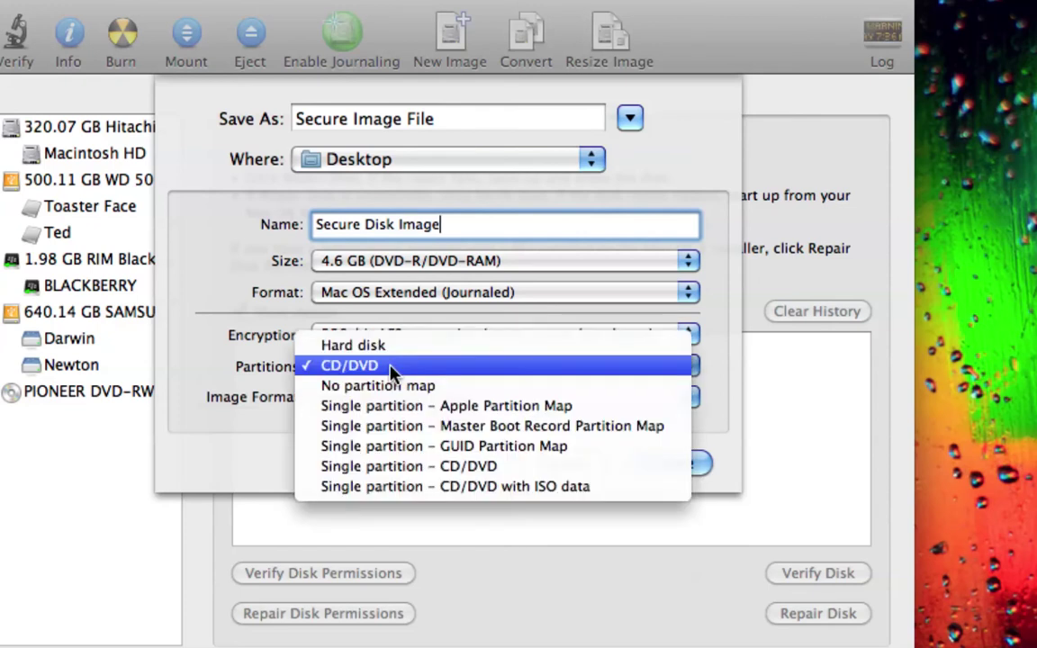
{"action": "left_click", "coordinate": [461, 353]}
- Set the image format to sparse disk image, keep the 4.6 GB size, and create the image
{"action": "left_click", "coordinate": [432, 399]}
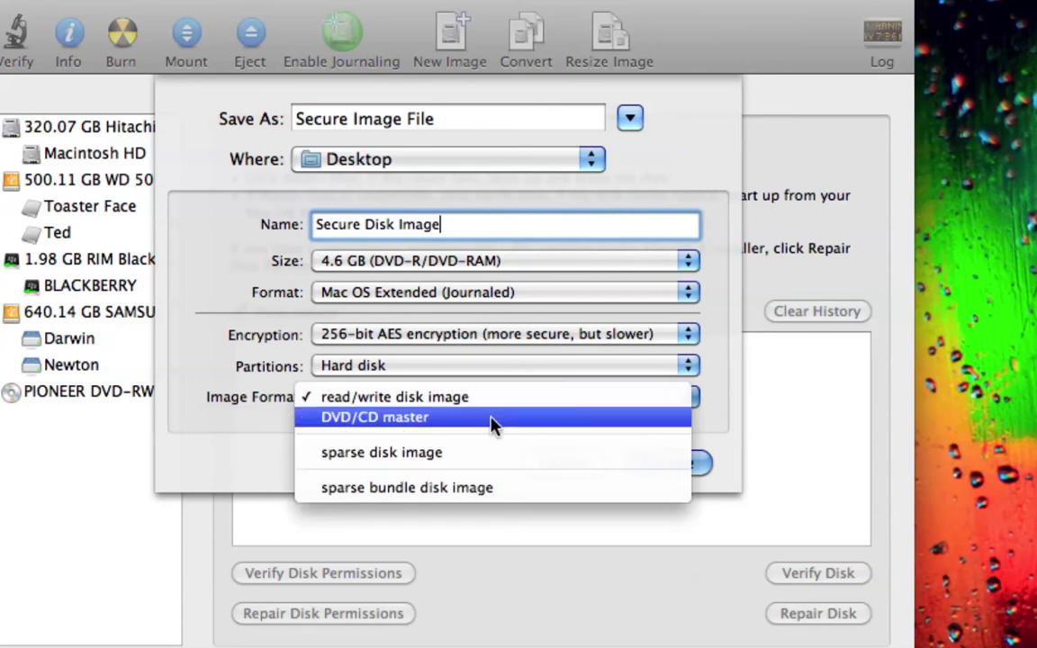
{"action": "left_click", "coordinate": [565, 455]}
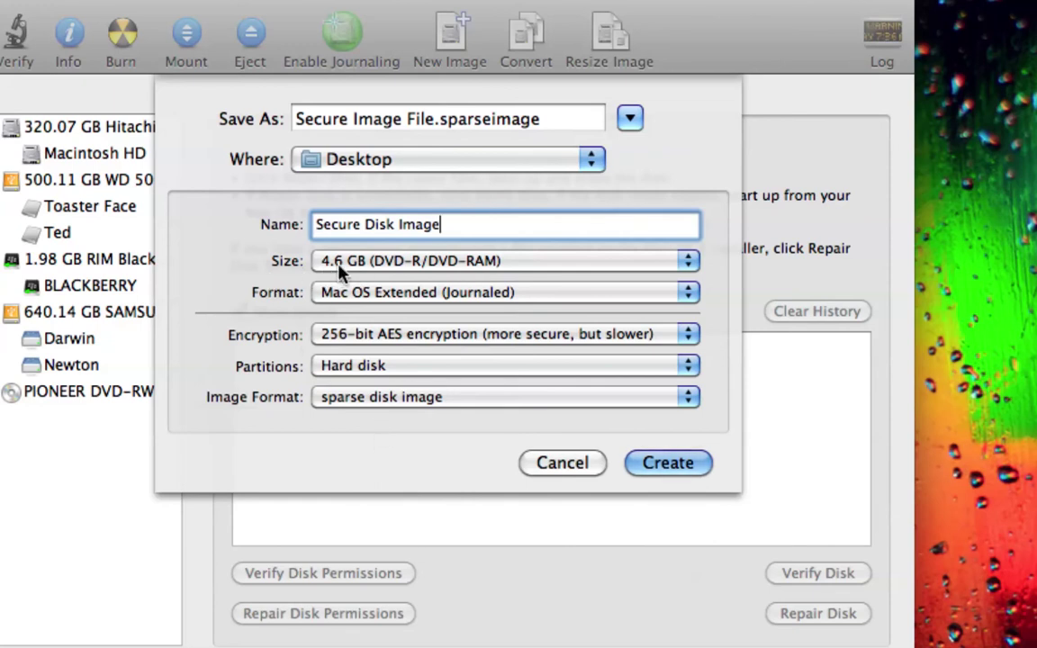
{"action": "left_click", "coordinate": [522, 271]}
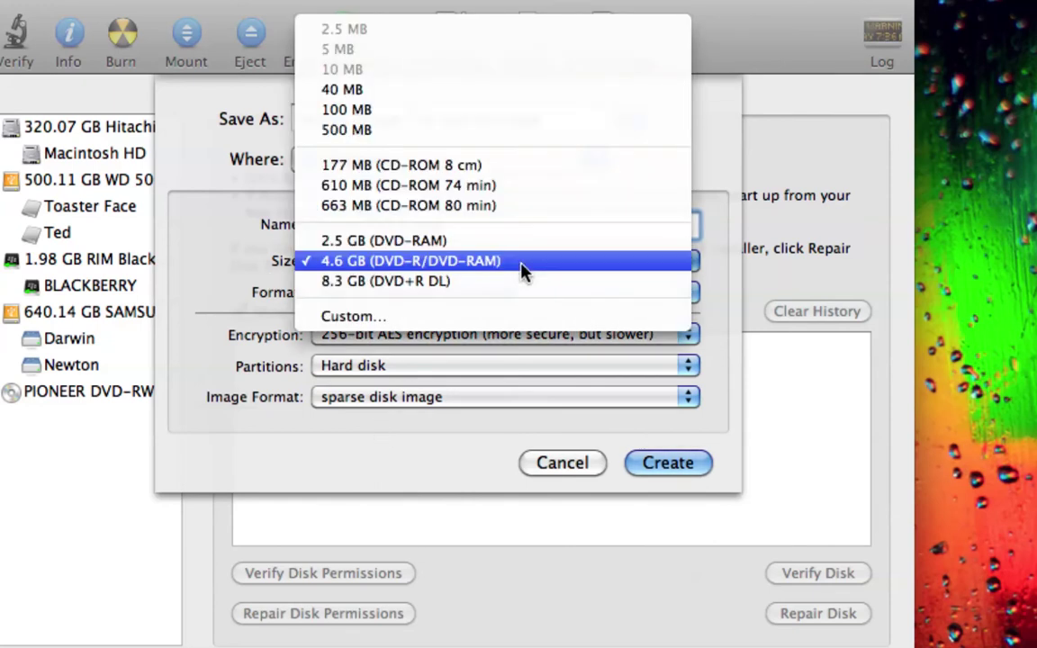
{"action": "left_click", "coordinate": [743, 271]}
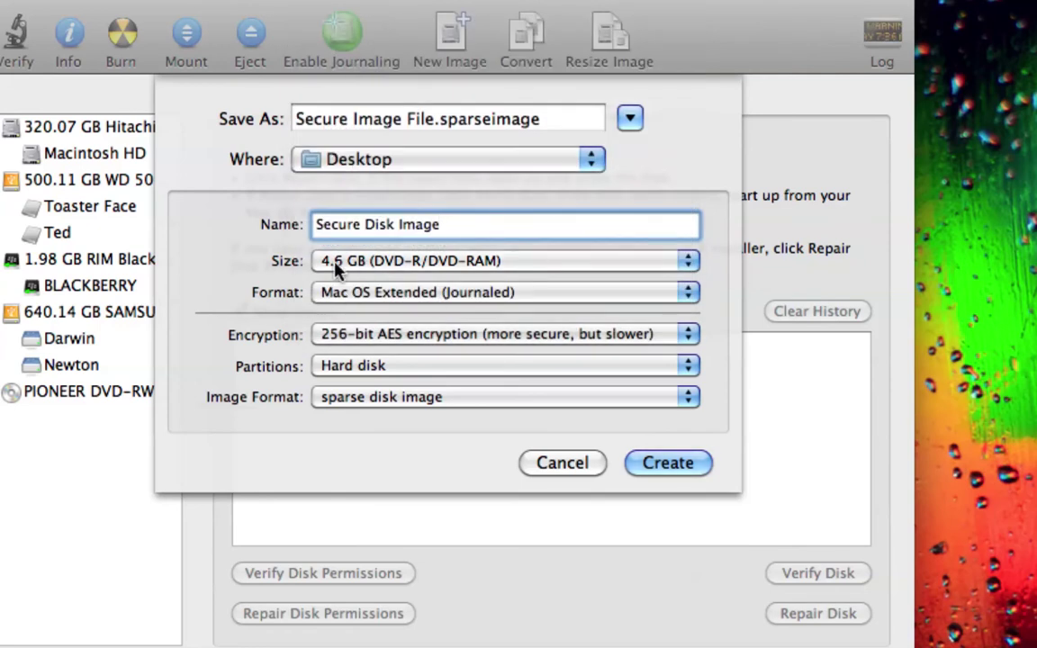
{"action": "left_click", "coordinate": [688, 461]}
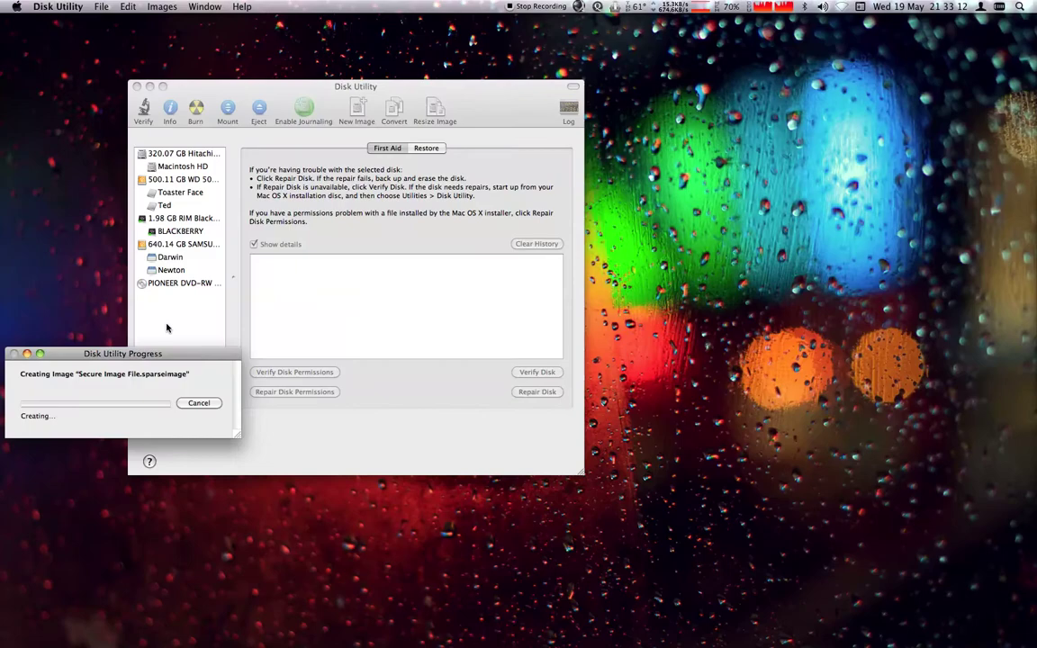
- Move the progress window aside and shift the Secure Image File.sparseimage icon away from the desktop's corner
{"action": "left_click_drag", "start_coordinate": [144, 353], "coordinate": [658, 204]}
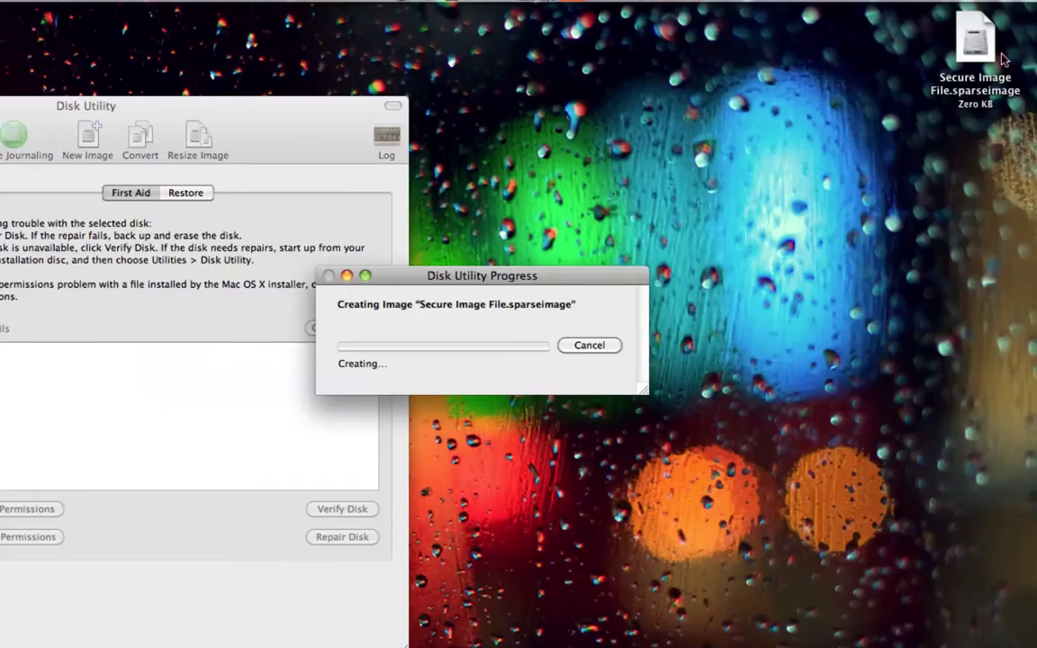
{"action": "left_click_drag", "start_coordinate": [1002, 57], "coordinate": [774, 207]}
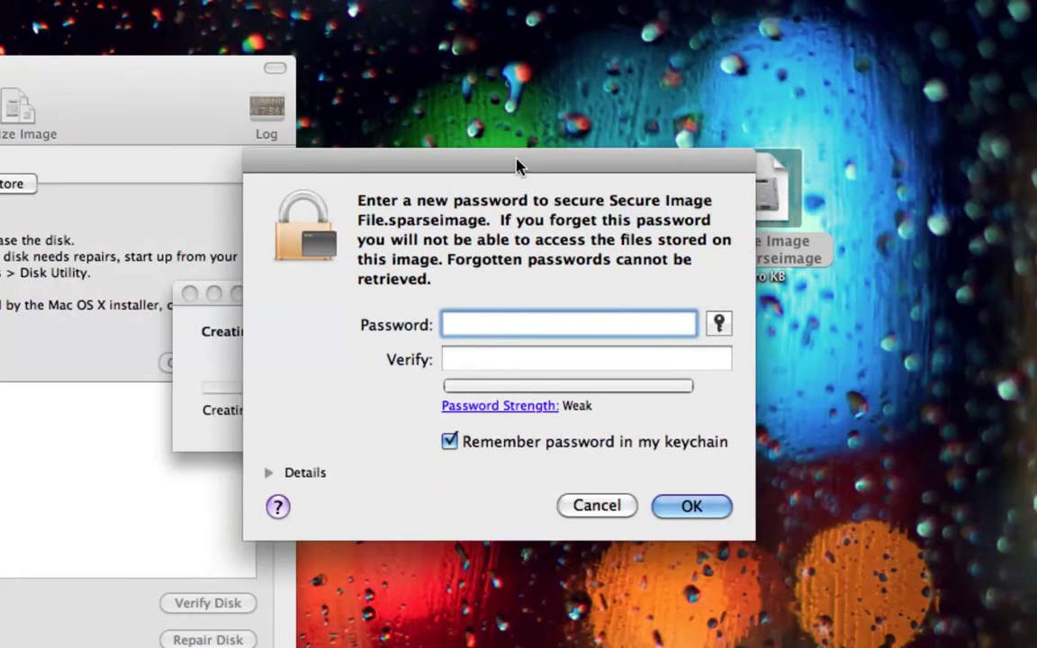
- Reposition the new-password dialog and expand its details
{"action": "left_click_drag", "start_coordinate": [518, 167], "coordinate": [519, 176]}
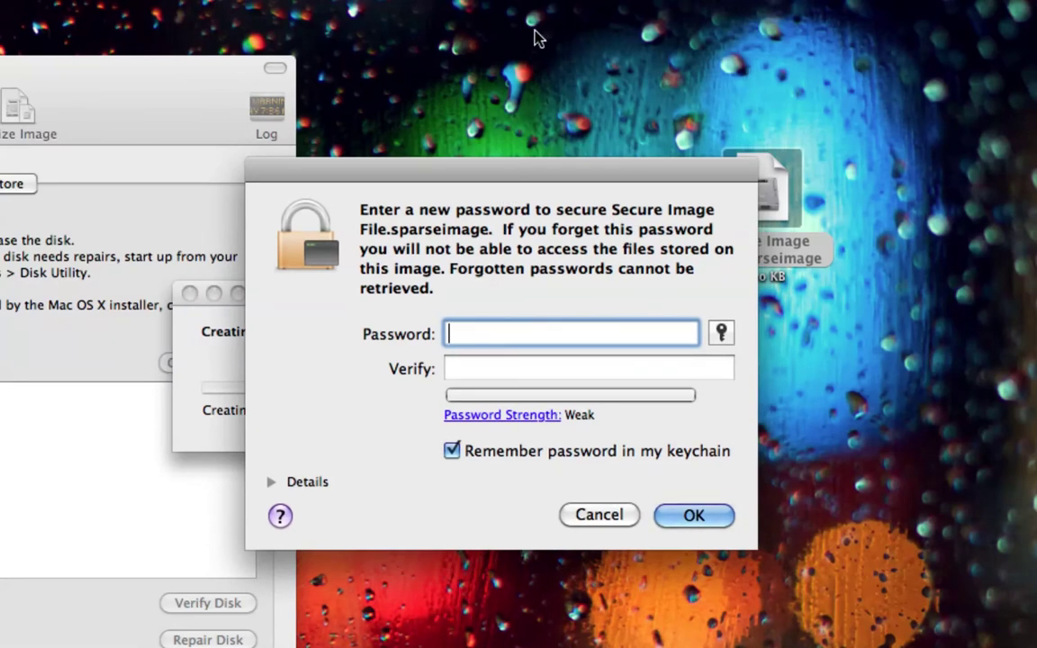
{"action": "left_click_drag", "start_coordinate": [488, 173], "coordinate": [453, 137]}
{"action": "left_click", "coordinate": [255, 443]}
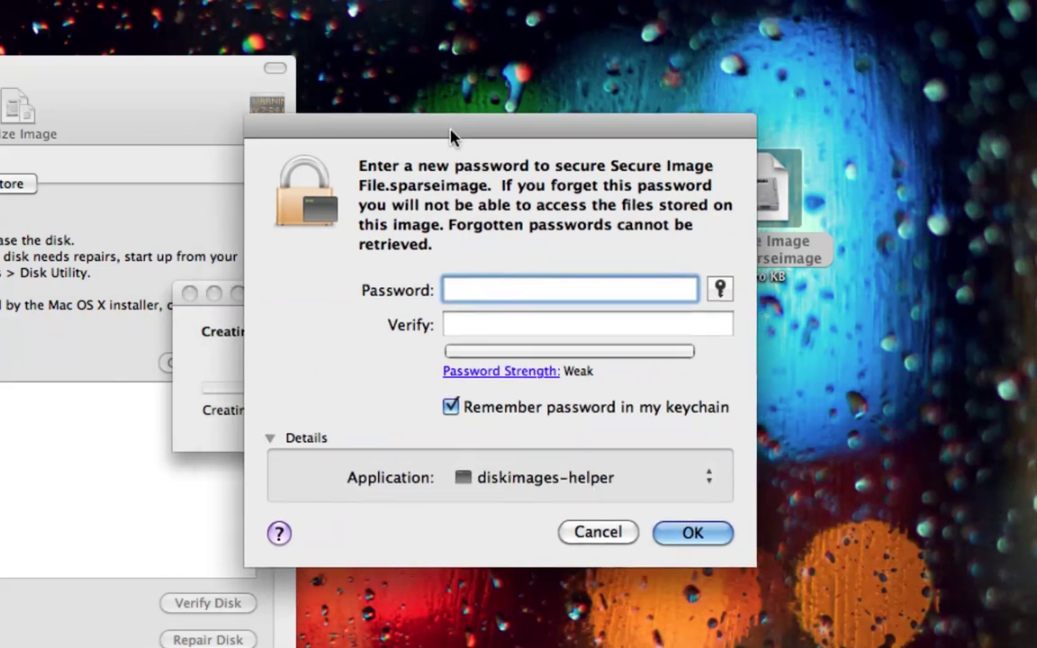
- Open the Password Assistant and arrange it and the new-password dialog so both can be examined
{"action": "left_click", "coordinate": [721, 289]}
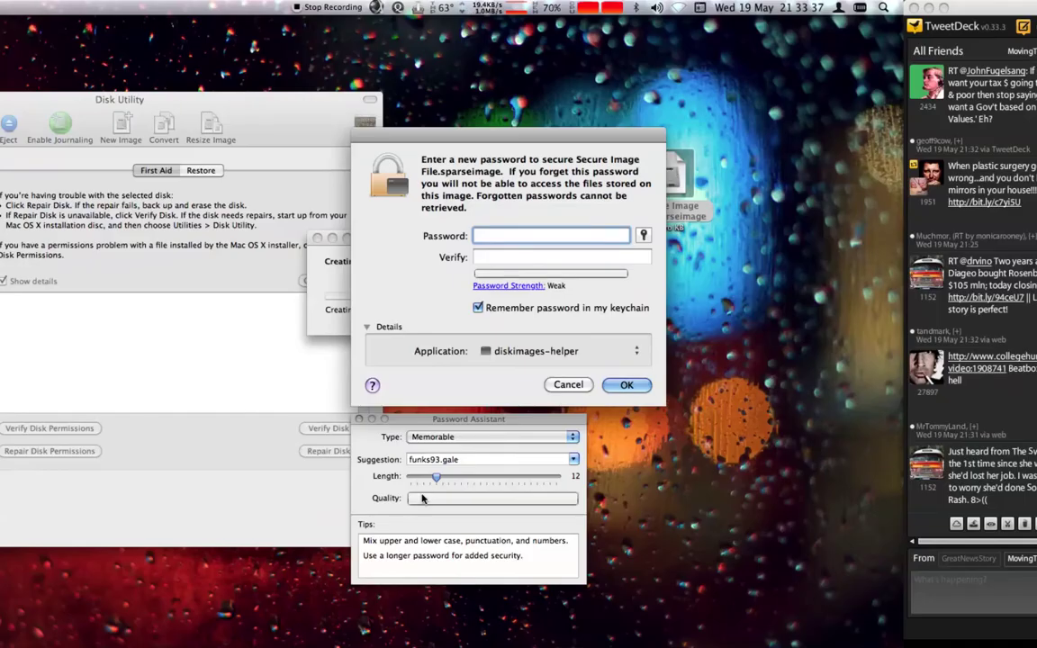
{"action": "left_click_drag", "start_coordinate": [486, 419], "coordinate": [509, 428]}
{"action": "left_click_drag", "start_coordinate": [497, 138], "coordinate": [502, 104]}
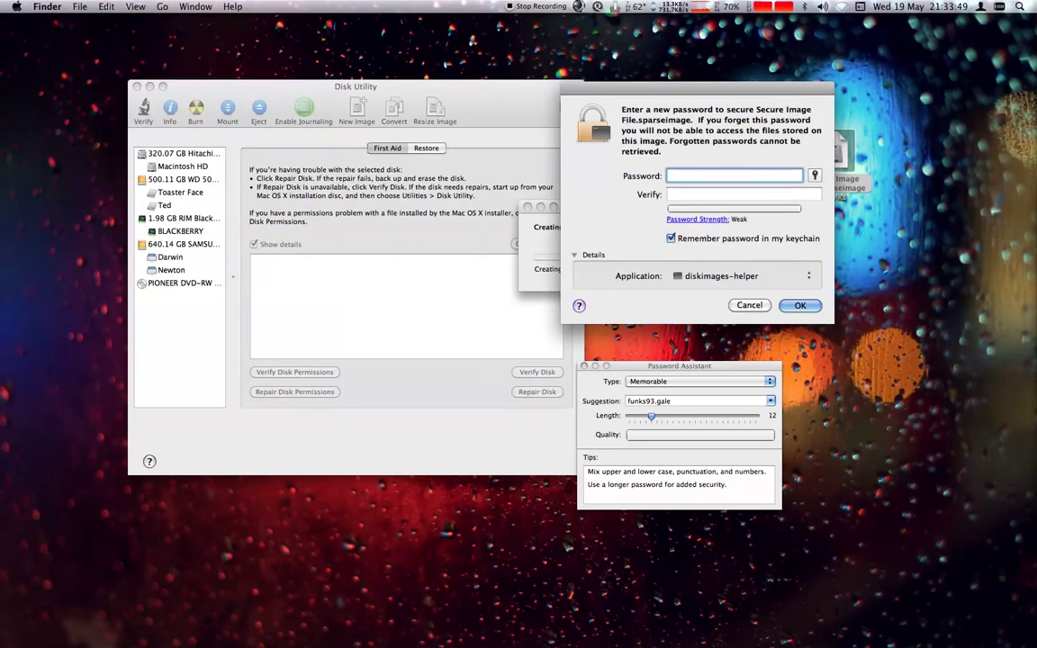
{"action": "left_click", "coordinate": [707, 95]}
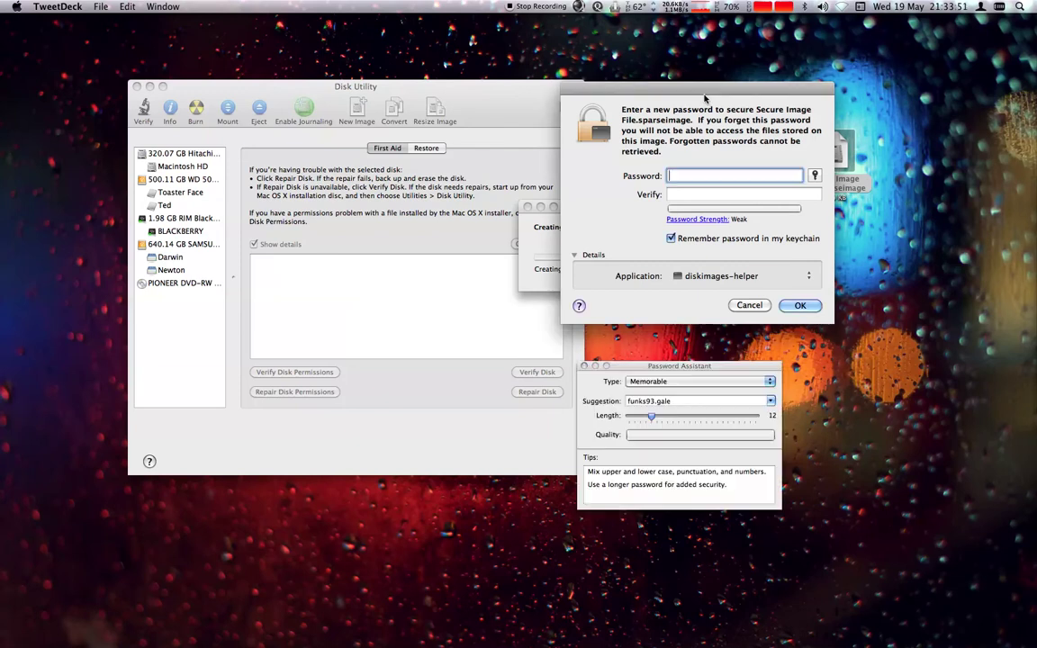
{"action": "left_click_drag", "start_coordinate": [646, 95], "coordinate": [351, 140]}
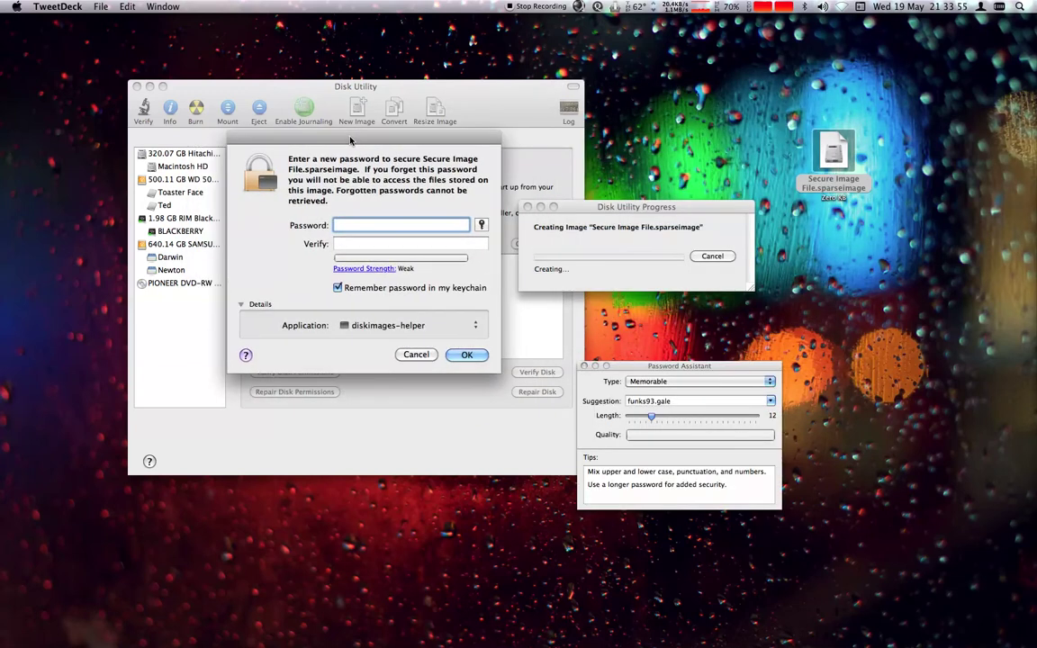
{"action": "left_click_drag", "start_coordinate": [351, 139], "coordinate": [797, 126]}
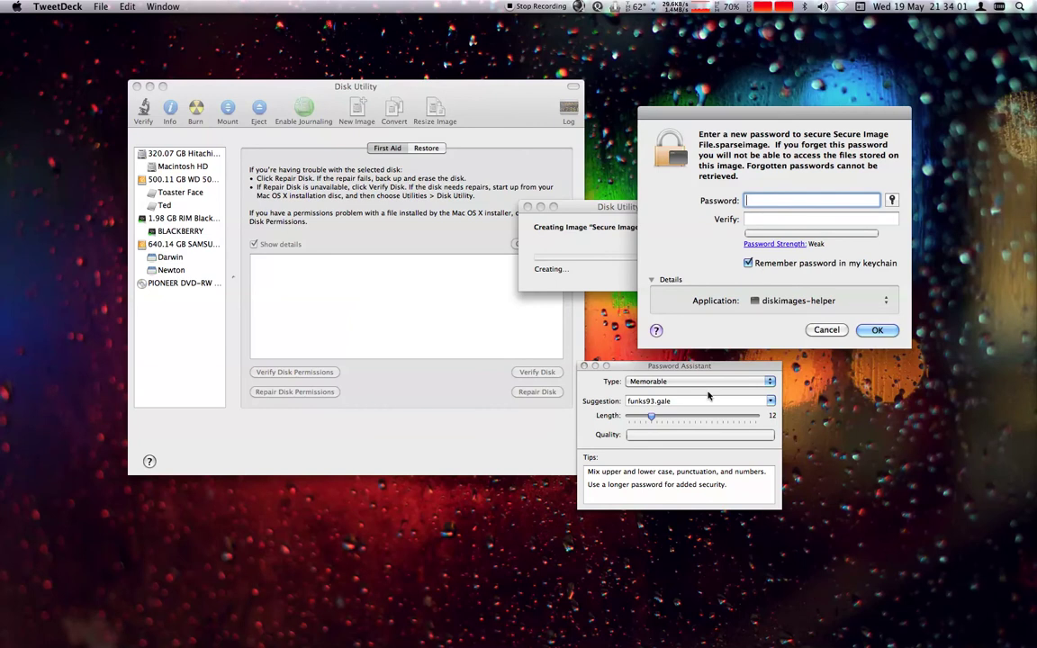
{"action": "left_click_drag", "start_coordinate": [684, 365], "coordinate": [756, 361]}
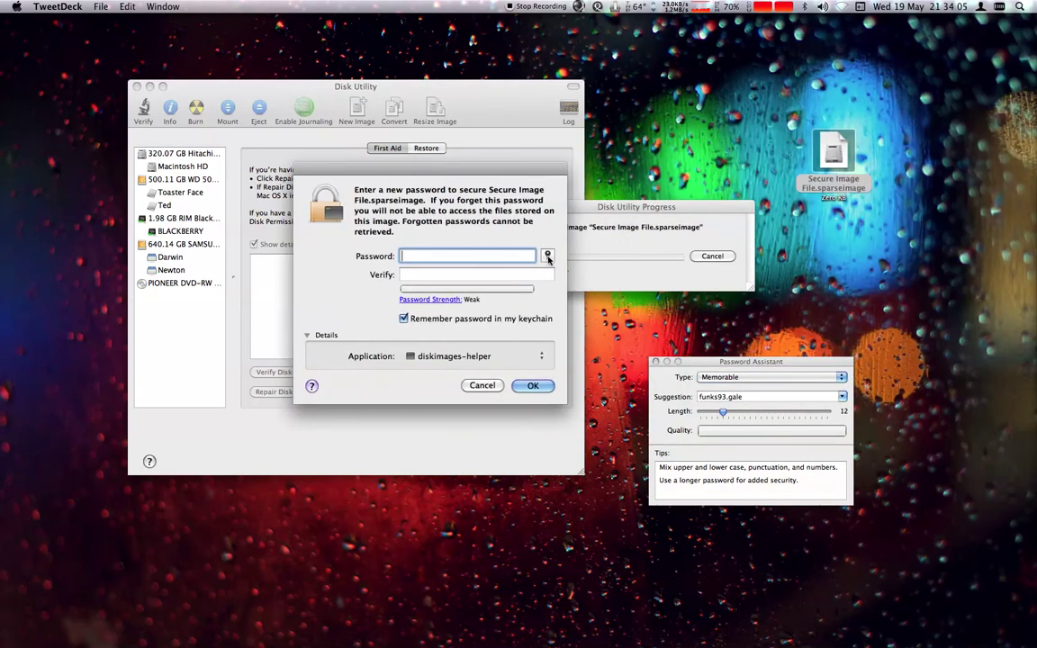
- Set the Password Assistant's type to Manual, close the assistant, and reposition the new-password dialog
{"action": "left_click", "coordinate": [547, 257]}
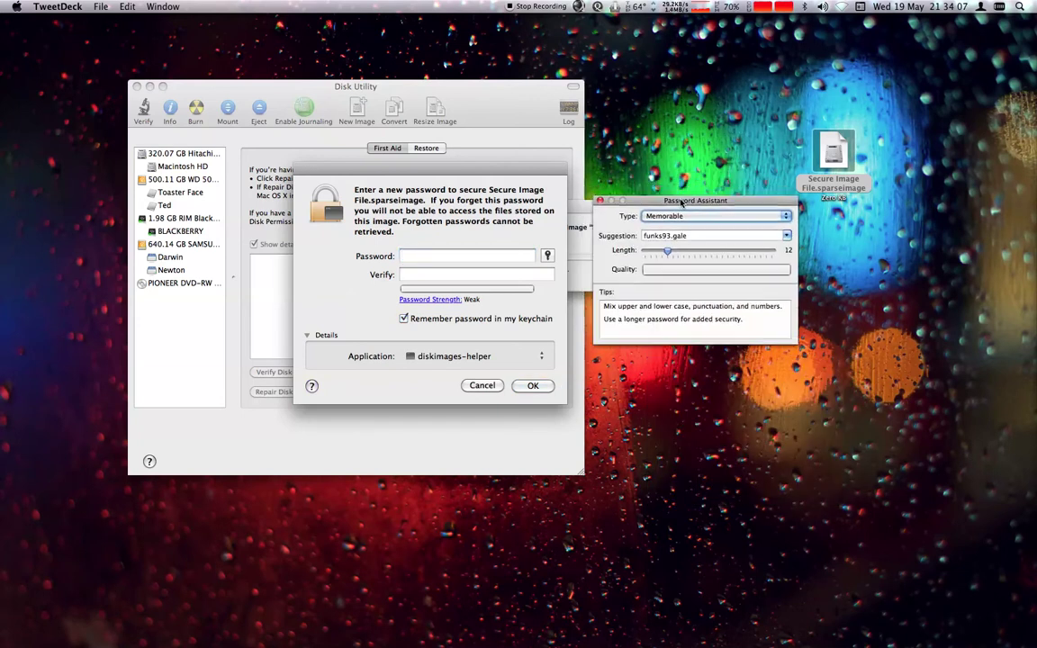
{"action": "left_click", "coordinate": [691, 215]}
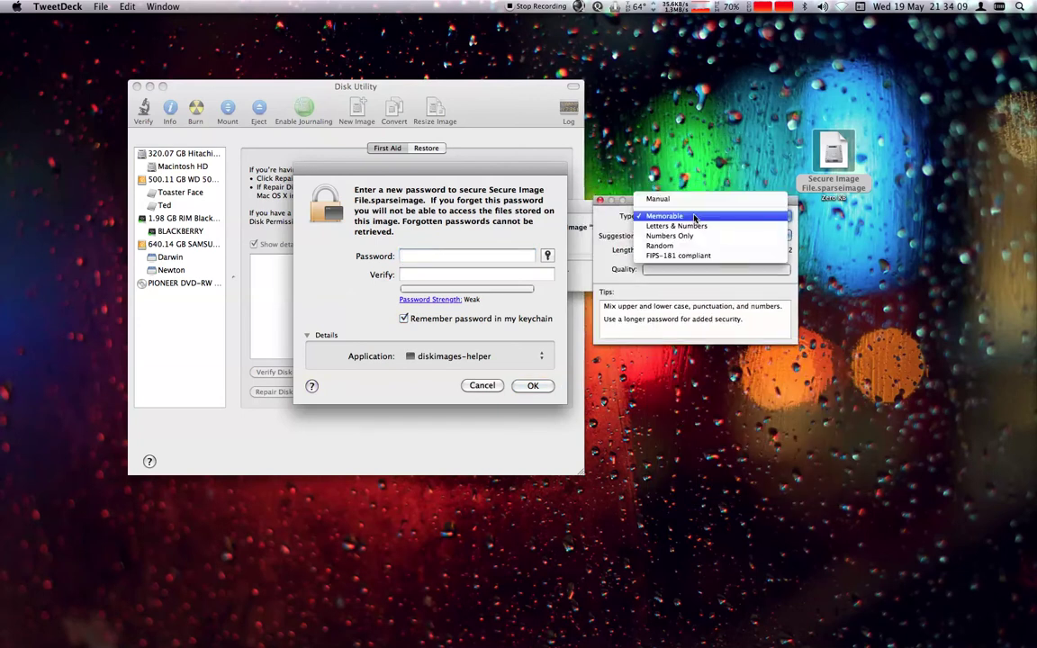
{"action": "left_click", "coordinate": [684, 199]}
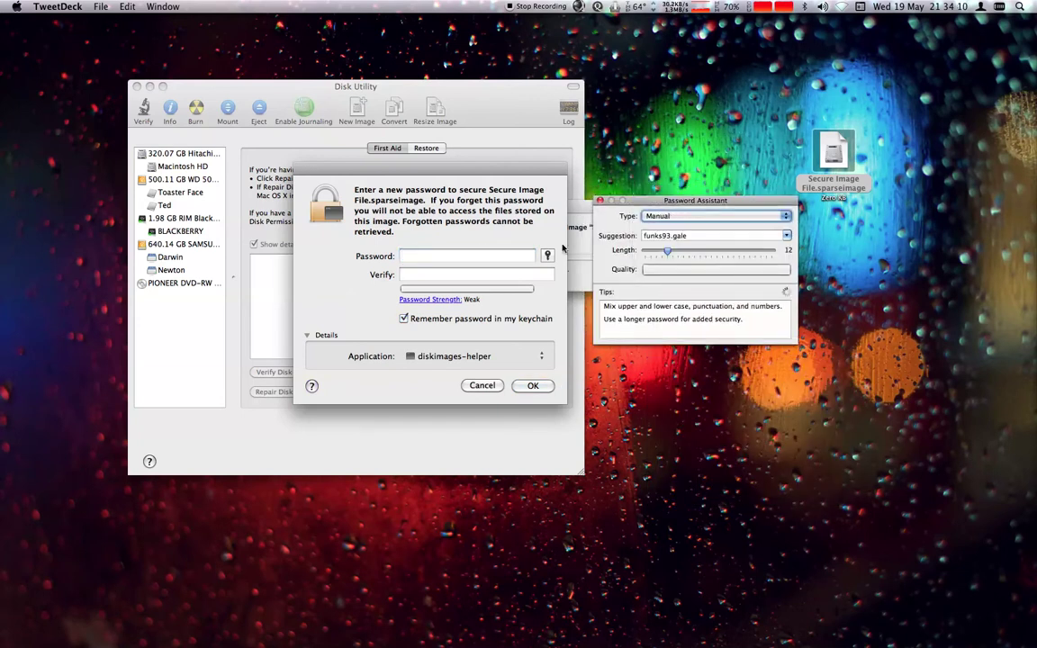
{"action": "left_click", "coordinate": [600, 200]}
{"action": "left_click_drag", "start_coordinate": [448, 174], "coordinate": [552, 225]}
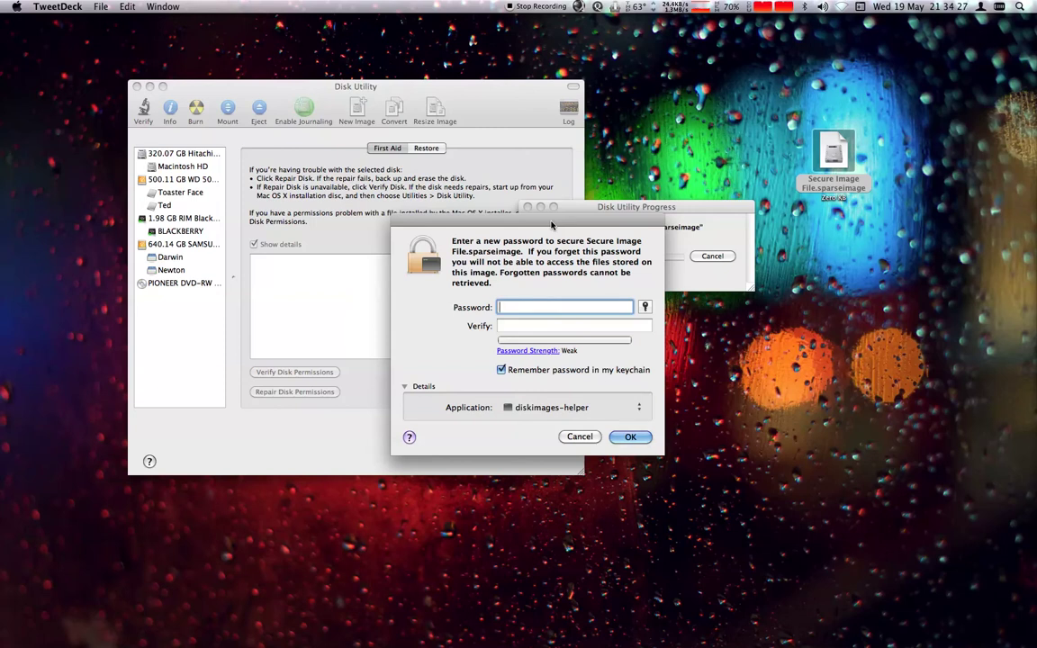
- Enter the new password for Secure Image File.sparseimage and repeat it for verification
{"action": "type", "text": "••••••••••••••••••"}
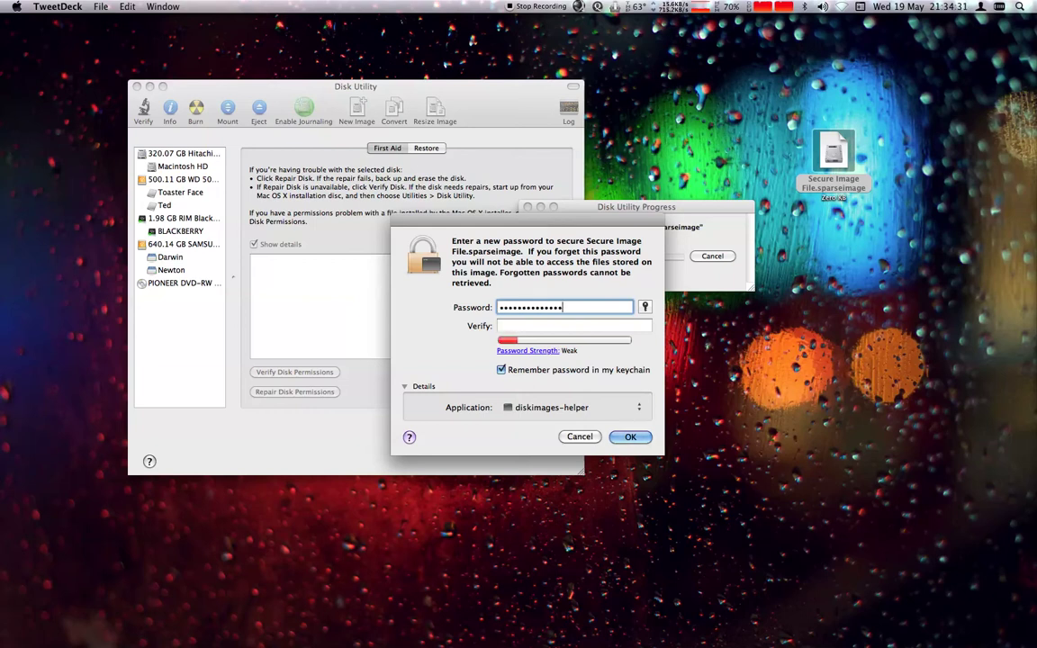
{"action": "key", "text": "Tab"}
{"action": "type", "text": "••••••••"}
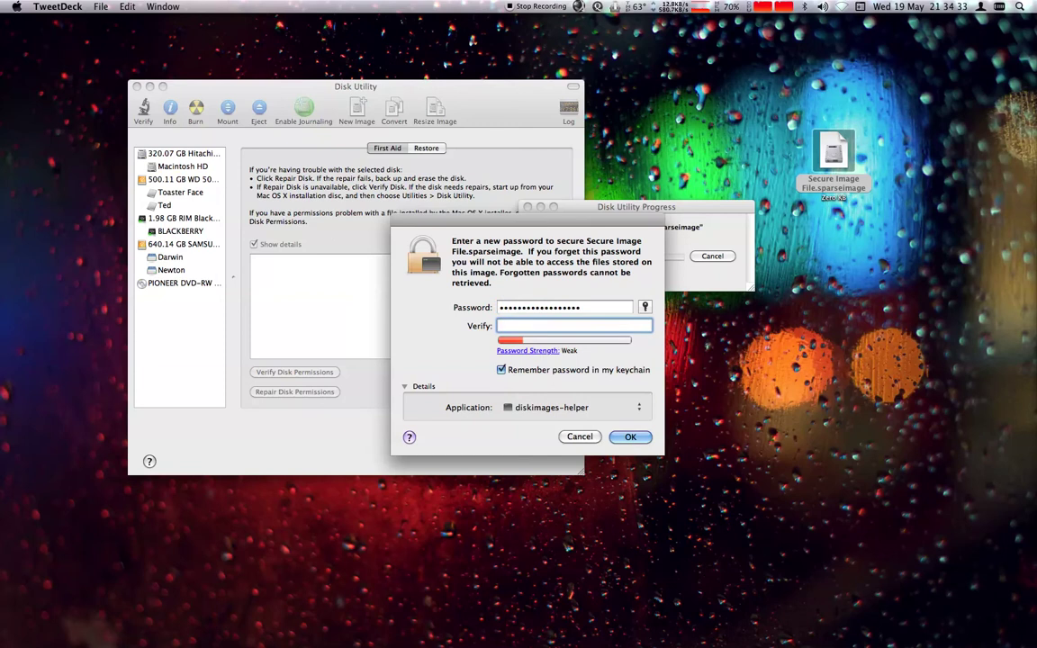
{"action": "type", "text": "••••••"}
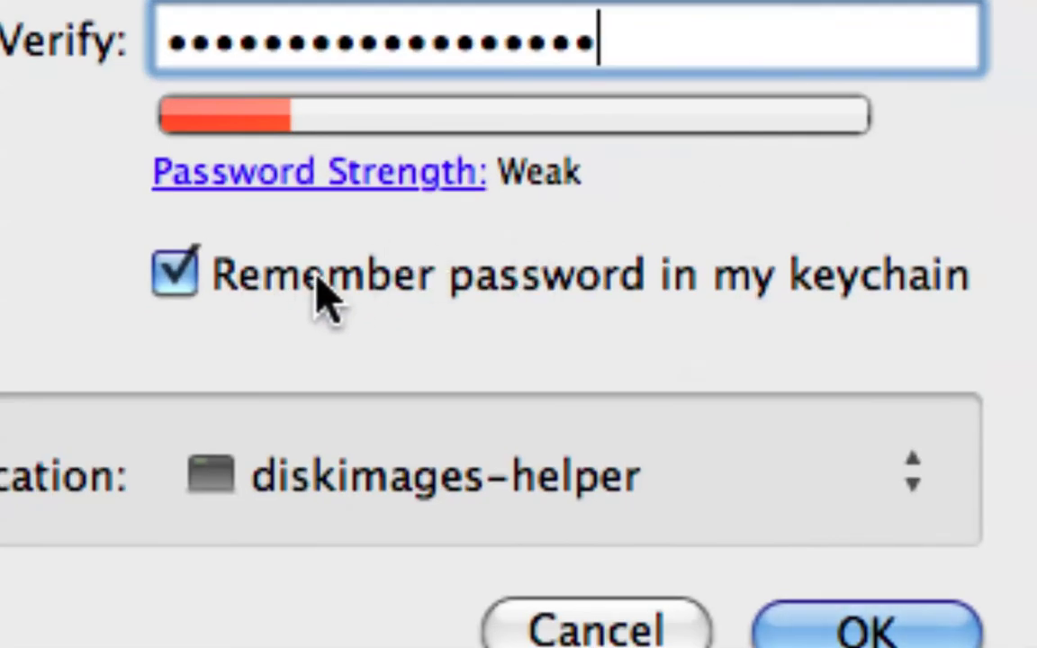
- Disable remembering the password in the keychain and confirm the password dialog to create the encrypted image
{"action": "left_click", "coordinate": [508, 287]}
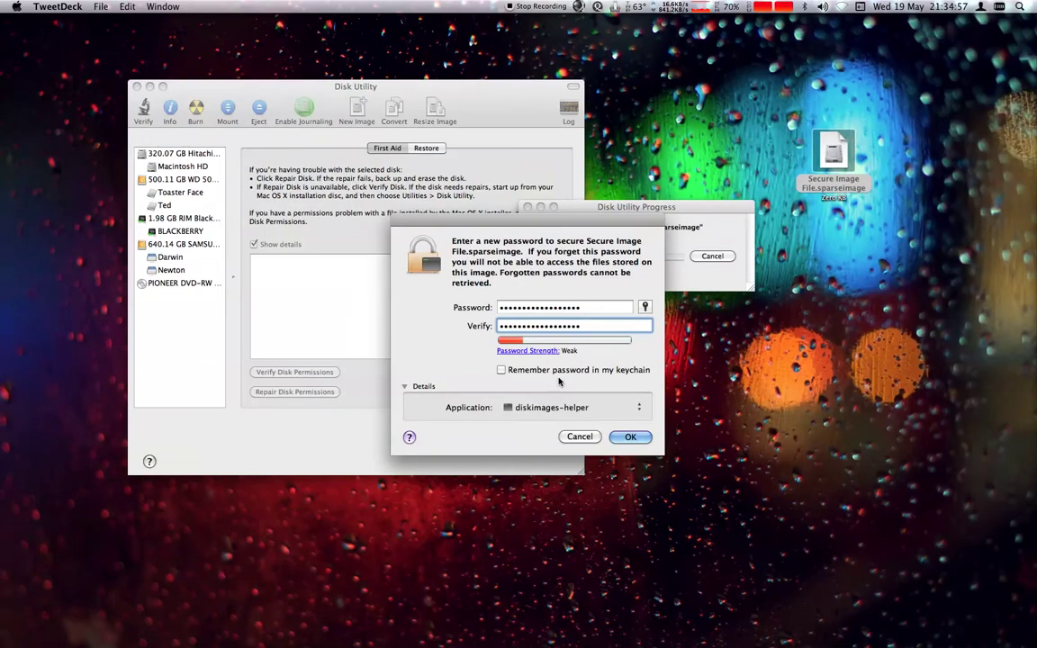
{"action": "left_click", "coordinate": [592, 371]}
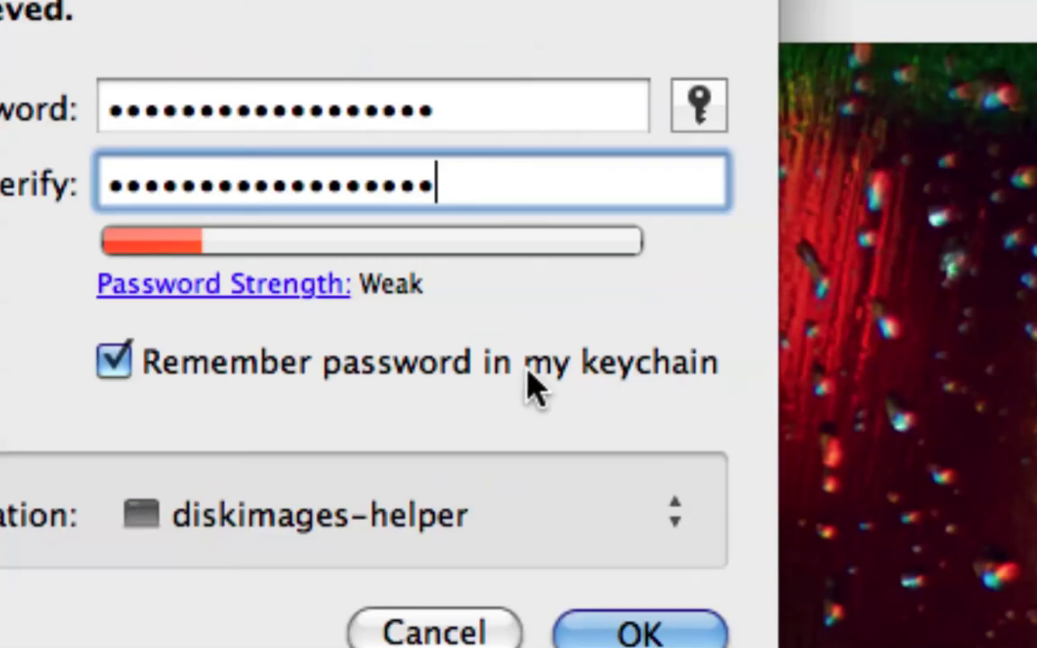
{"action": "left_click", "coordinate": [498, 369]}
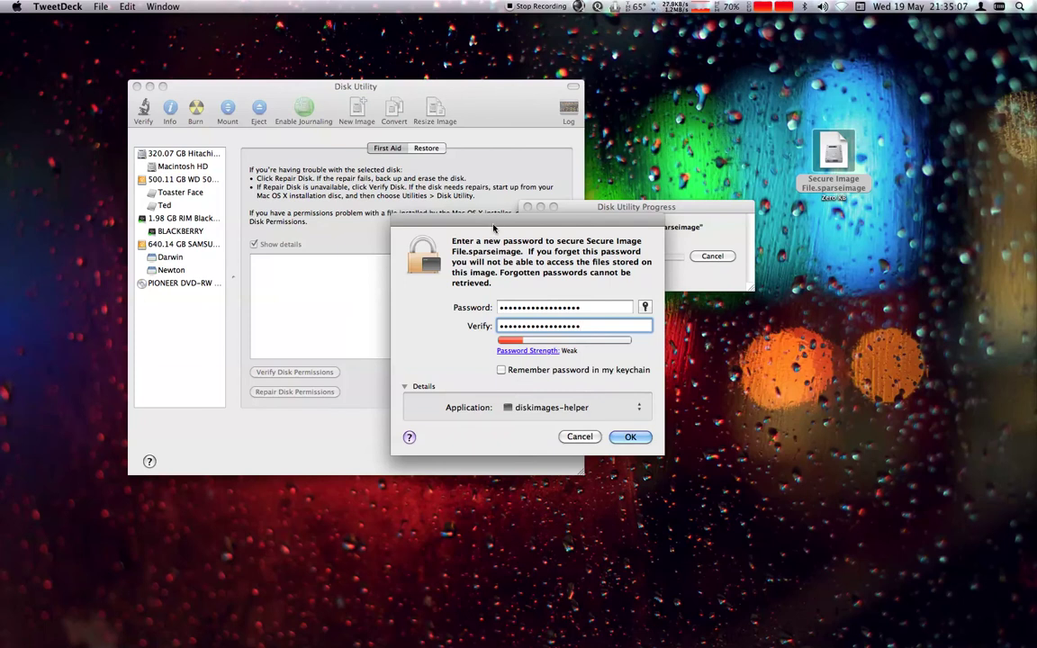
{"action": "left_click_drag", "start_coordinate": [498, 218], "coordinate": [495, 209]}
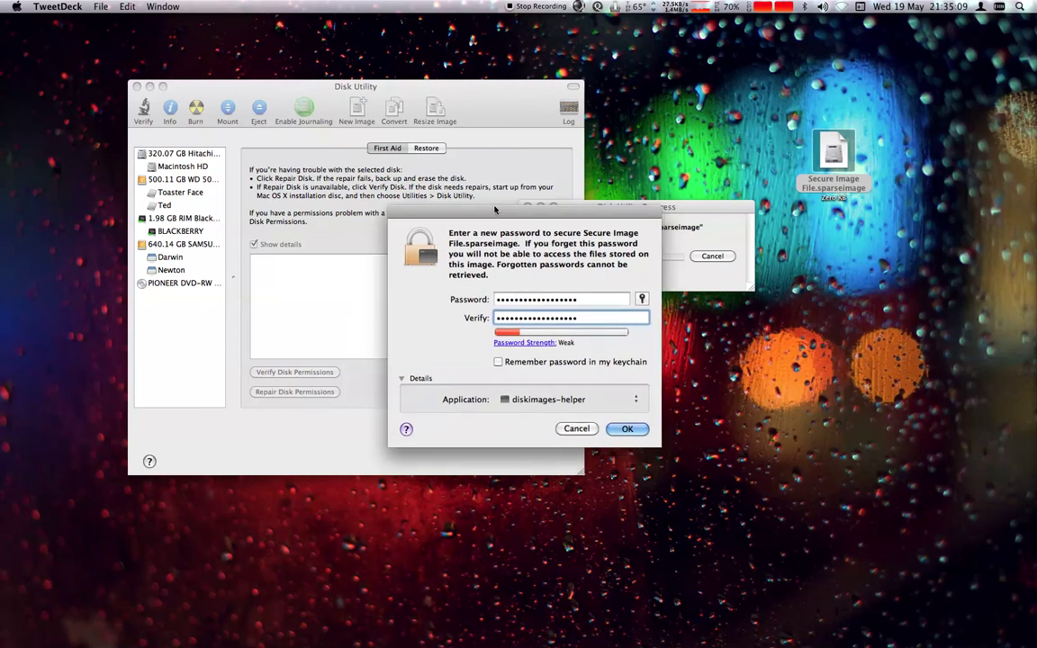
{"action": "left_click", "coordinate": [628, 429]}
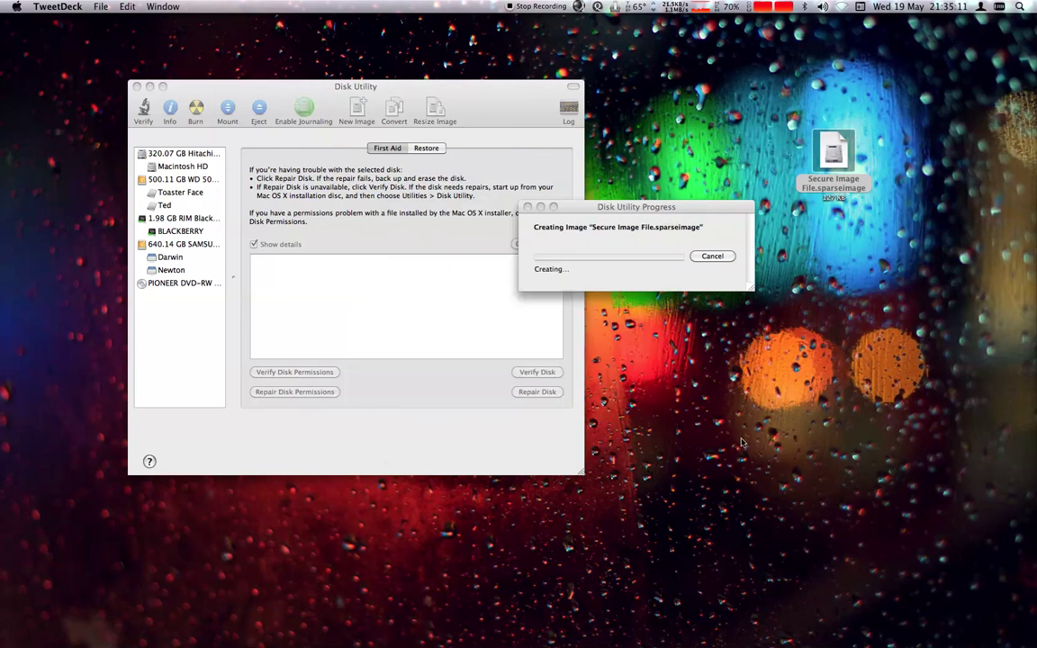
- Quit Disk Utility and move the mounted Secure Disk Image icon down the desktop, below the sparse image file
{"action": "left_click_drag", "start_coordinate": [641, 208], "coordinate": [529, 262]}
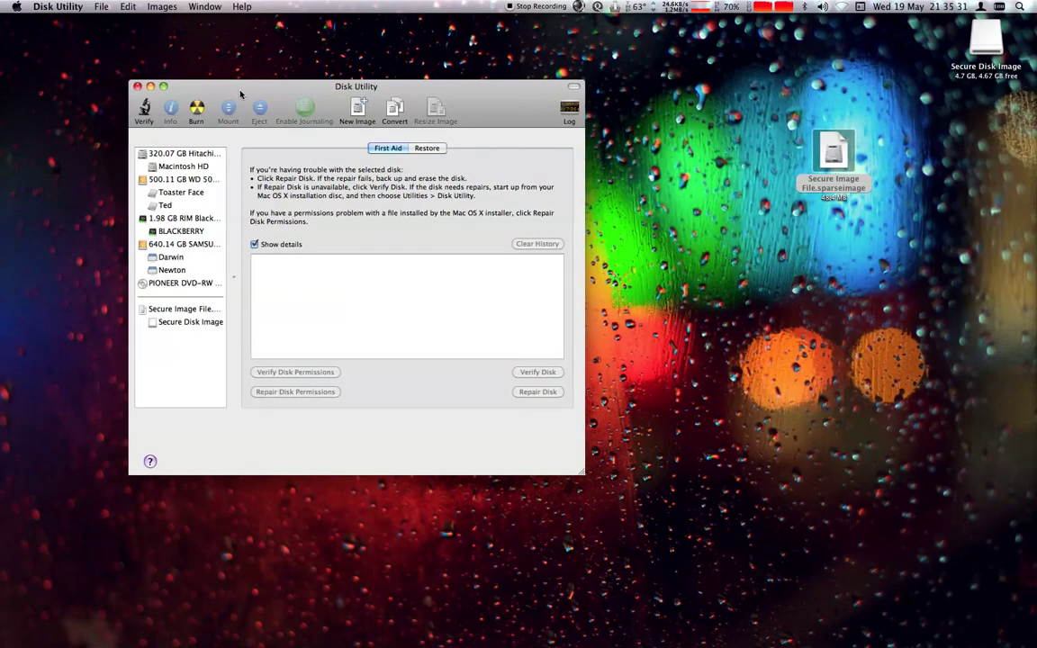
{"action": "key", "text": "super+q"}
{"action": "left_click_drag", "start_coordinate": [988, 47], "coordinate": [888, 319]}
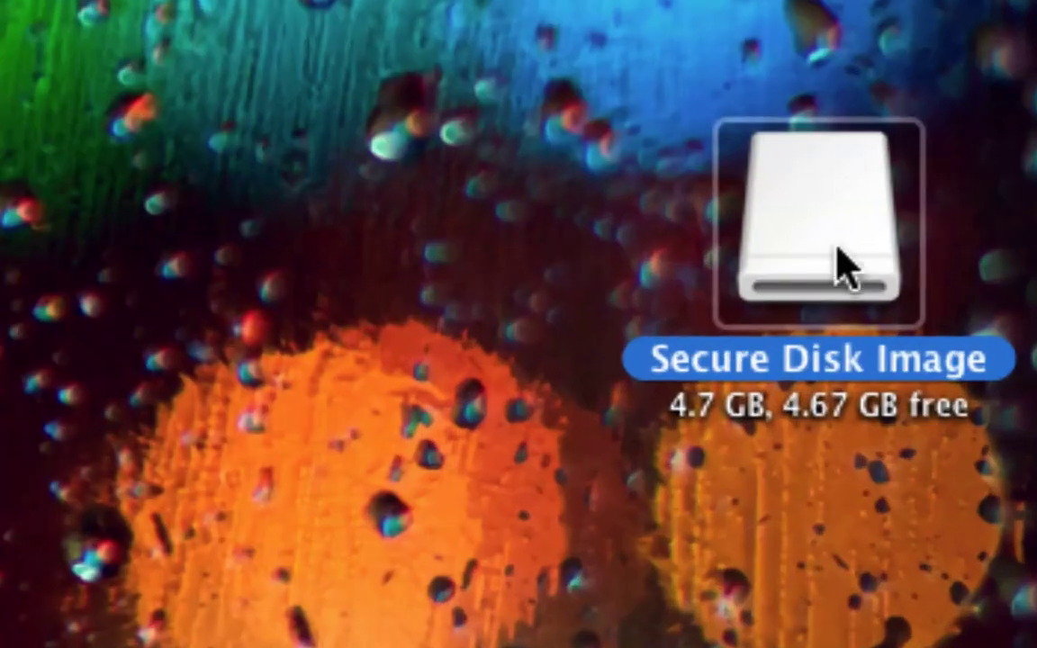
- Open the Secure Disk Image volume, briefly show its window's toolbar and sidebar, and reposition the window
{"action": "double_click", "coordinate": [866, 295]}
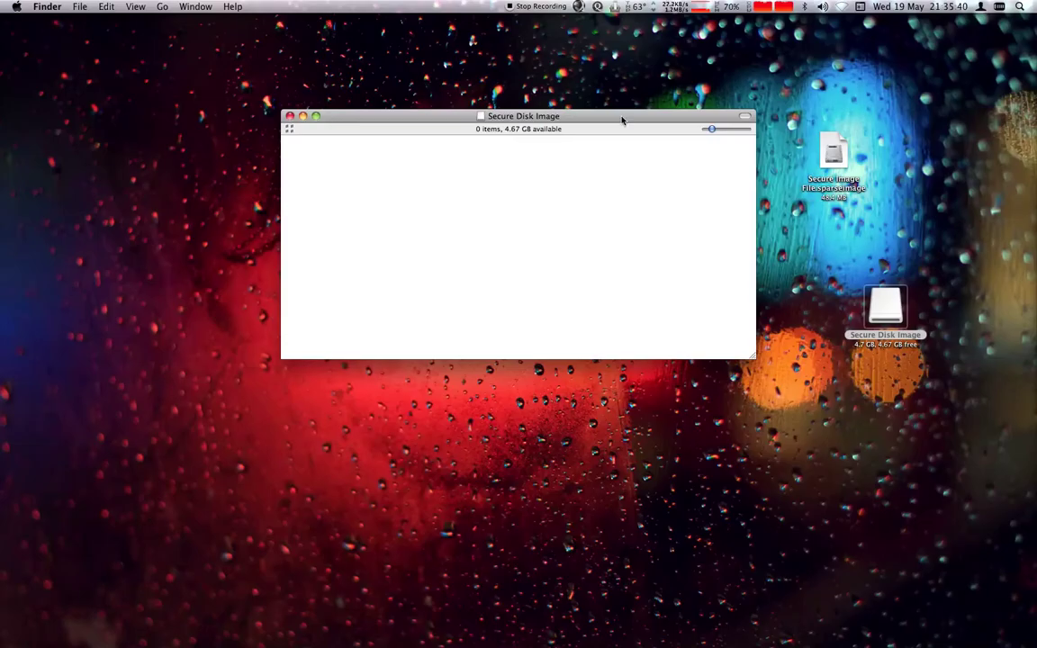
{"action": "left_click_drag", "start_coordinate": [620, 117], "coordinate": [516, 158]}
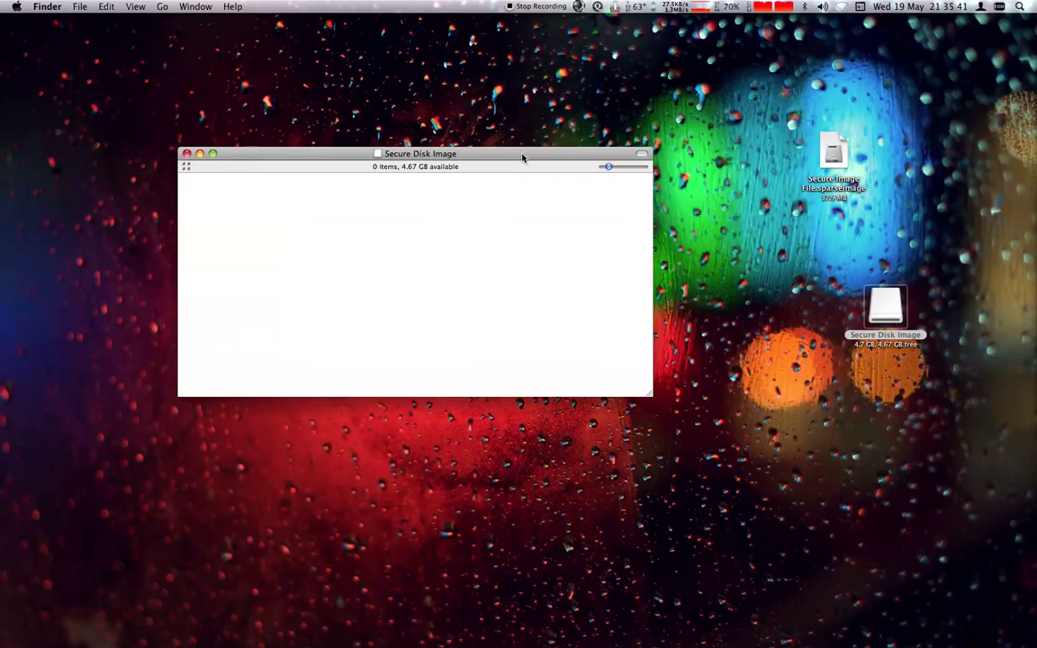
{"action": "left_click", "coordinate": [641, 154]}
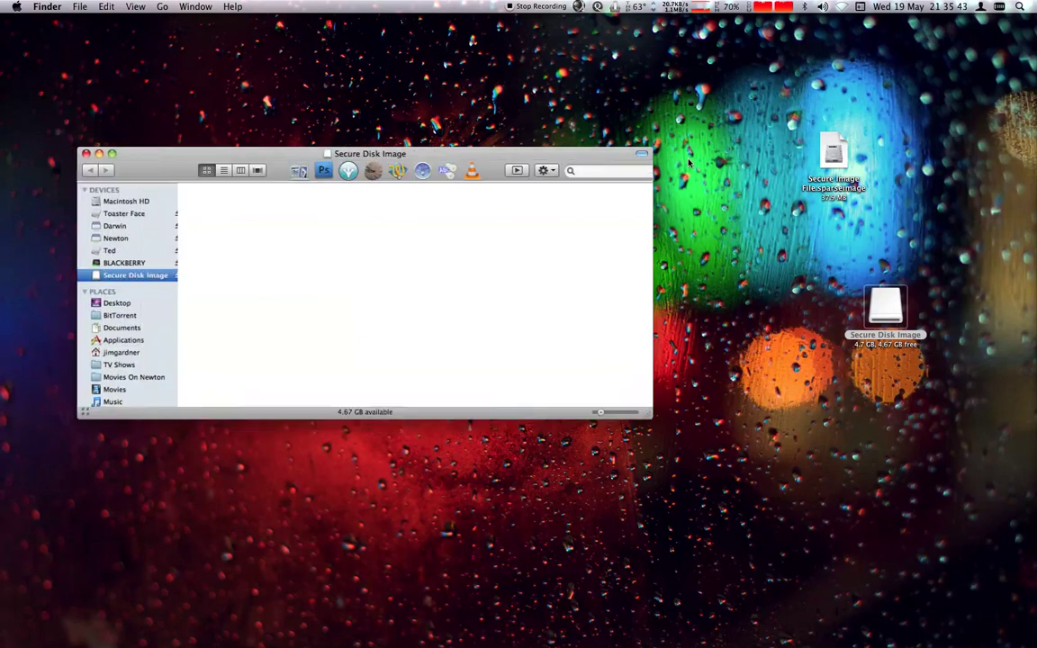
{"action": "left_click", "coordinate": [641, 156]}
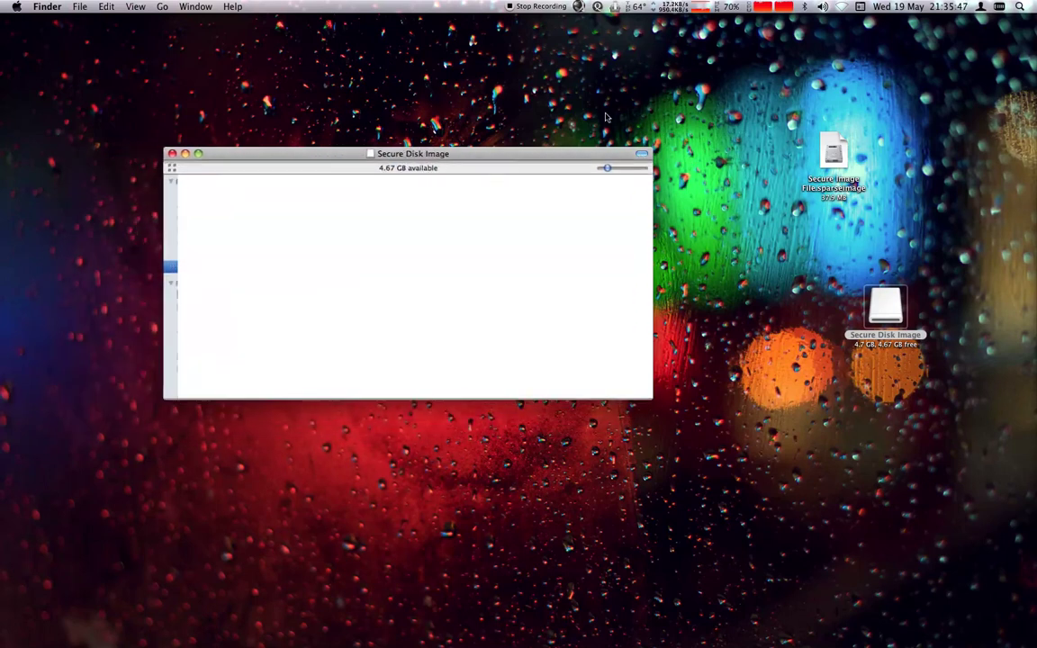
{"action": "left_click_drag", "start_coordinate": [555, 156], "coordinate": [609, 136]}
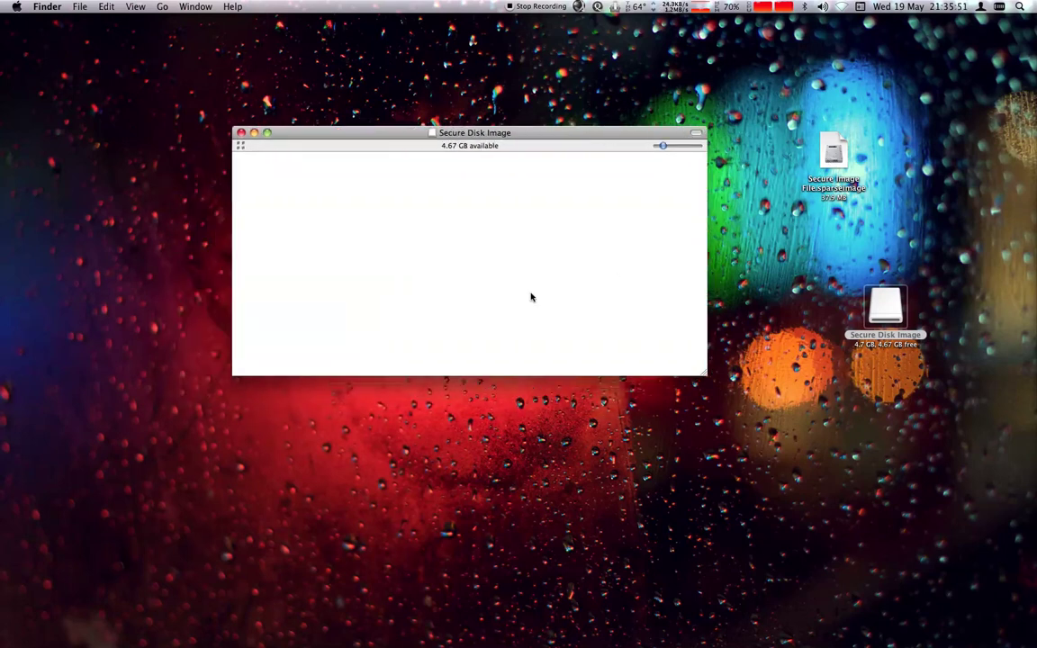
- Eject the Secure Disk Image volume and move Secure Image File.sparseimage to the opposite side of the desktop
{"action": "key", "text": "super+e"}
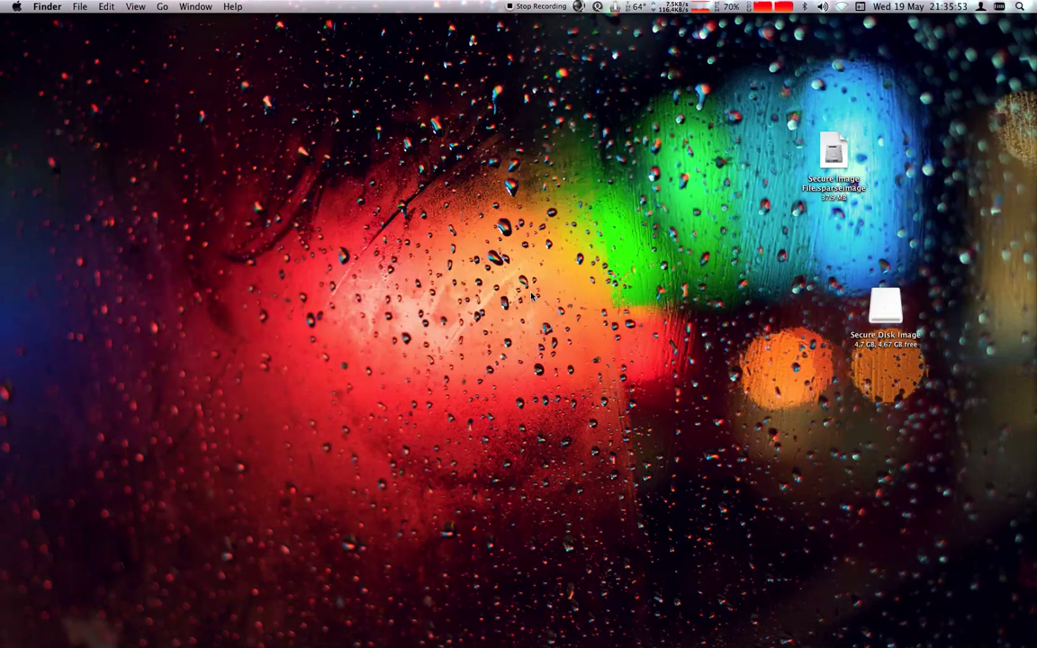
{"action": "left_click_drag", "start_coordinate": [830, 153], "coordinate": [177, 329]}
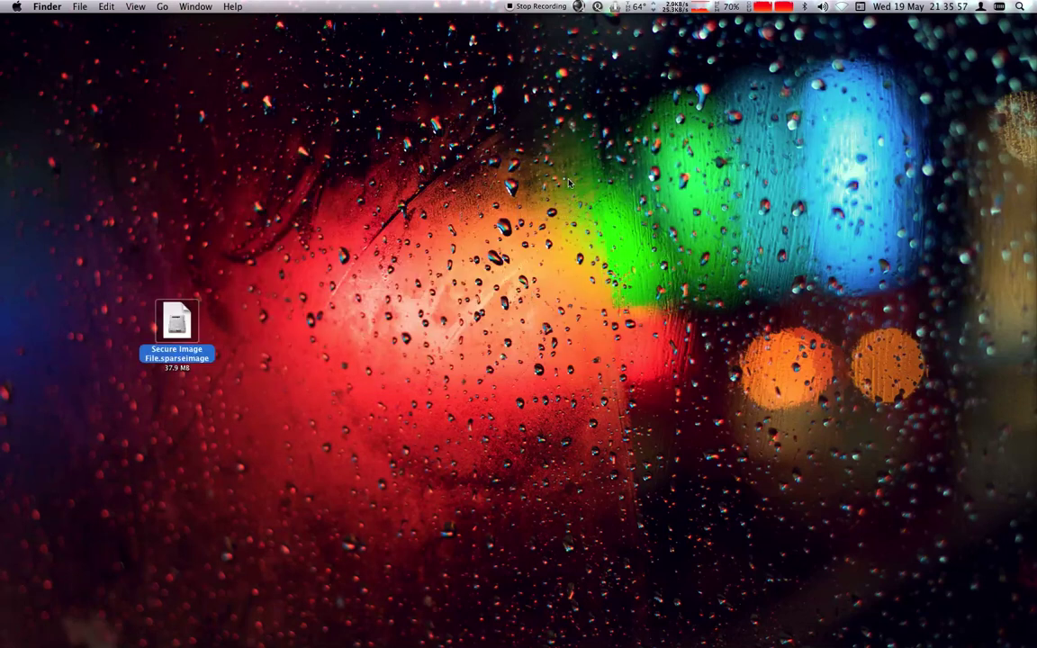
- Mount Secure Image File.sparseimage by entering its password, open the Secure Disk Image volume, and reposition its window
{"action": "key", "text": "super+o"}
{"action": "left_click_drag", "start_coordinate": [555, 143], "coordinate": [570, 158]}
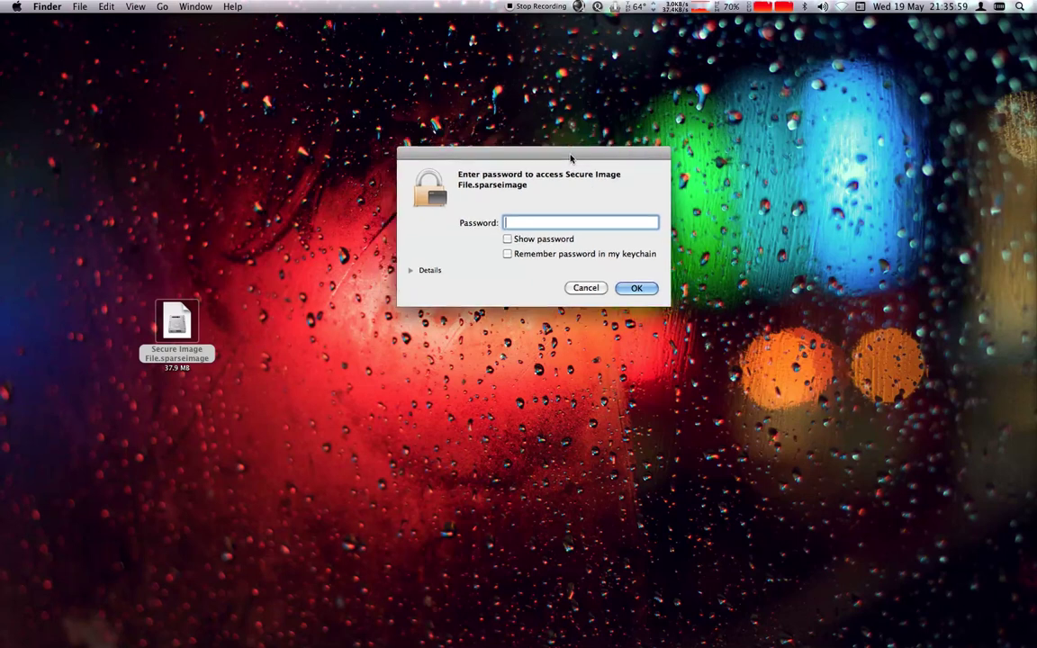
{"action": "type", "text": "••••••••••••••••••"}
{"action": "key", "text": "Return"}
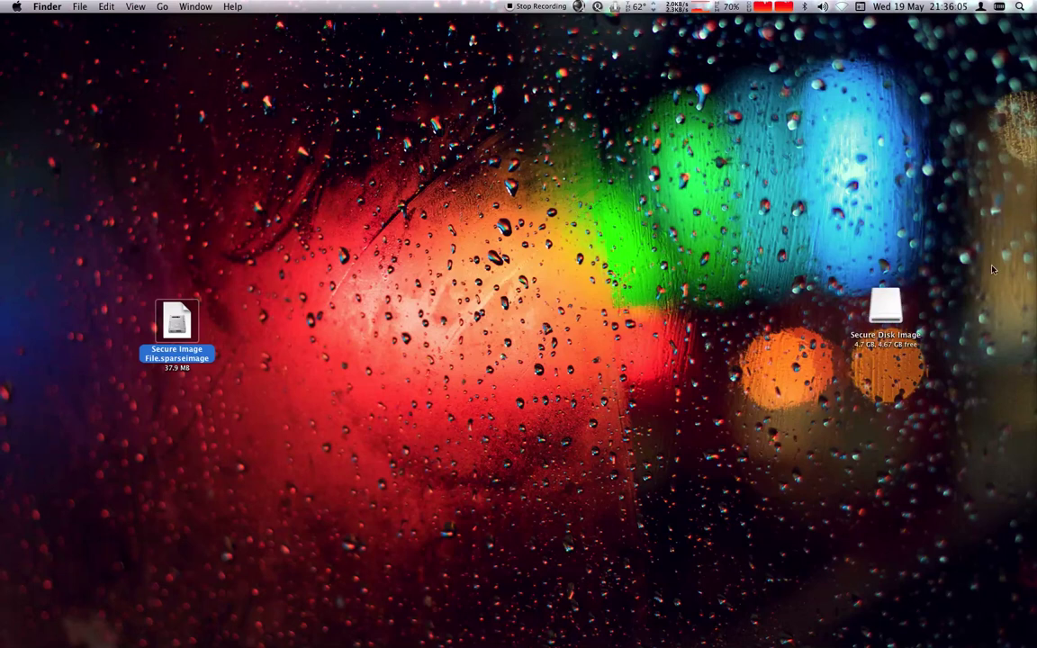
{"action": "double_click", "coordinate": [886, 306]}
{"action": "left_click_drag", "start_coordinate": [543, 141], "coordinate": [609, 197]}
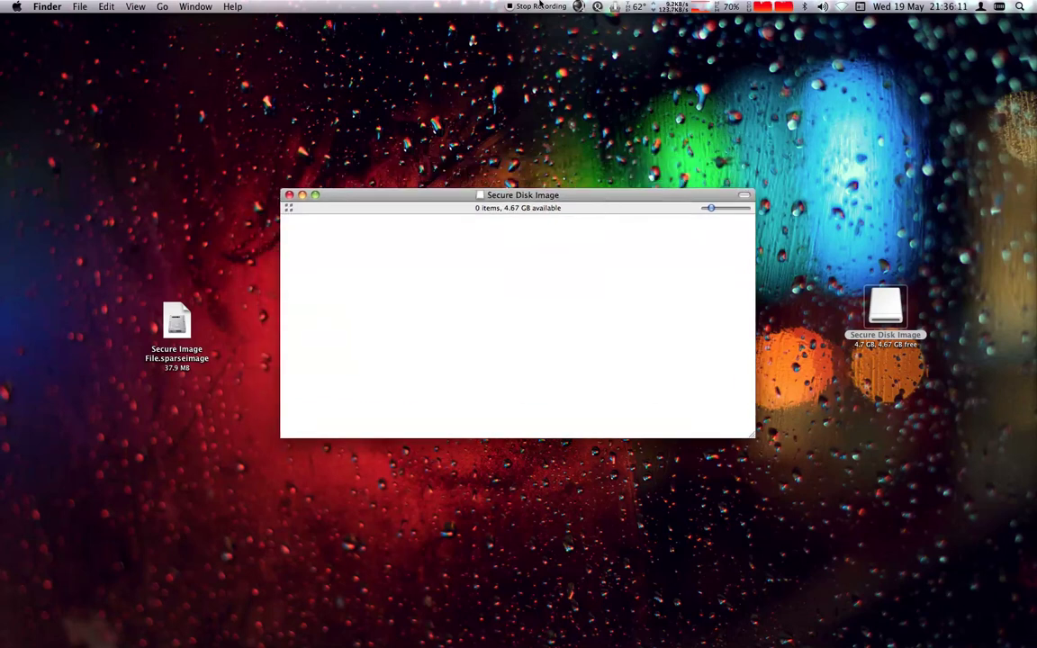